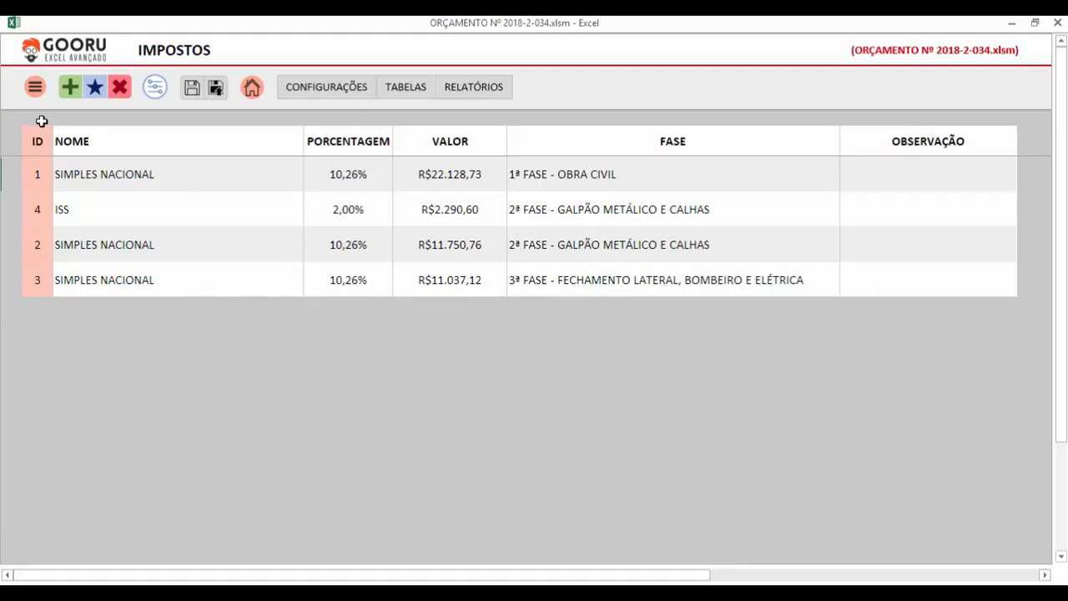
Examine the taxes table's ID, name, percentage, value, phase and observation columns, focusing on the 1ª FASE - OBRA CIVIL row
{"action": "left_click", "coordinate": [46, 149]}
{"action": "left_click", "coordinate": [98, 145]}
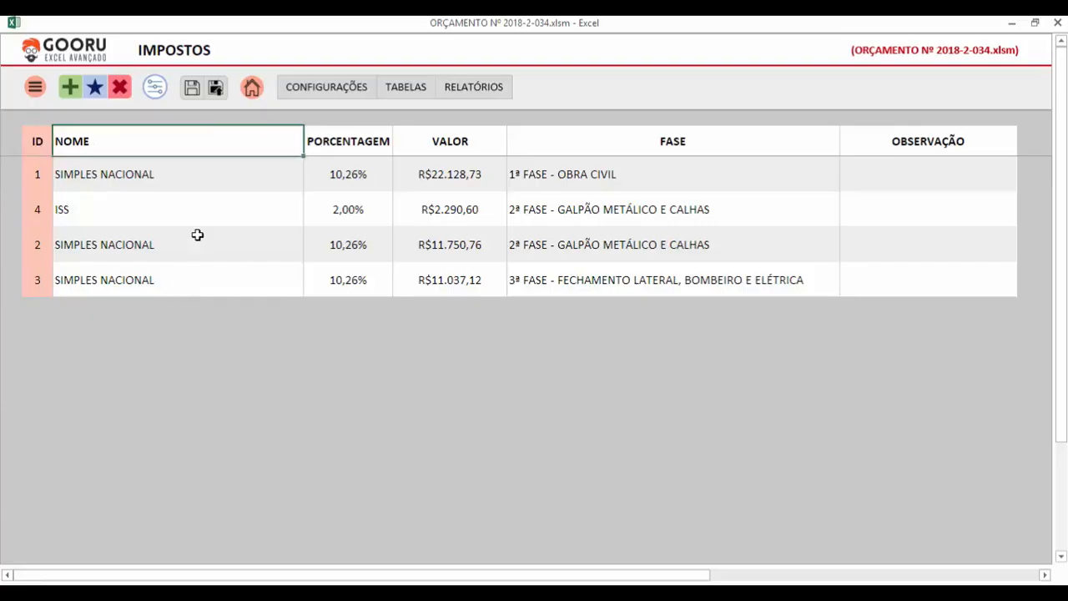
{"action": "left_click", "coordinate": [154, 171]}
{"action": "left_click", "coordinate": [179, 207]}
{"action": "left_click", "coordinate": [182, 144]}
{"action": "left_click", "coordinate": [339, 146]}
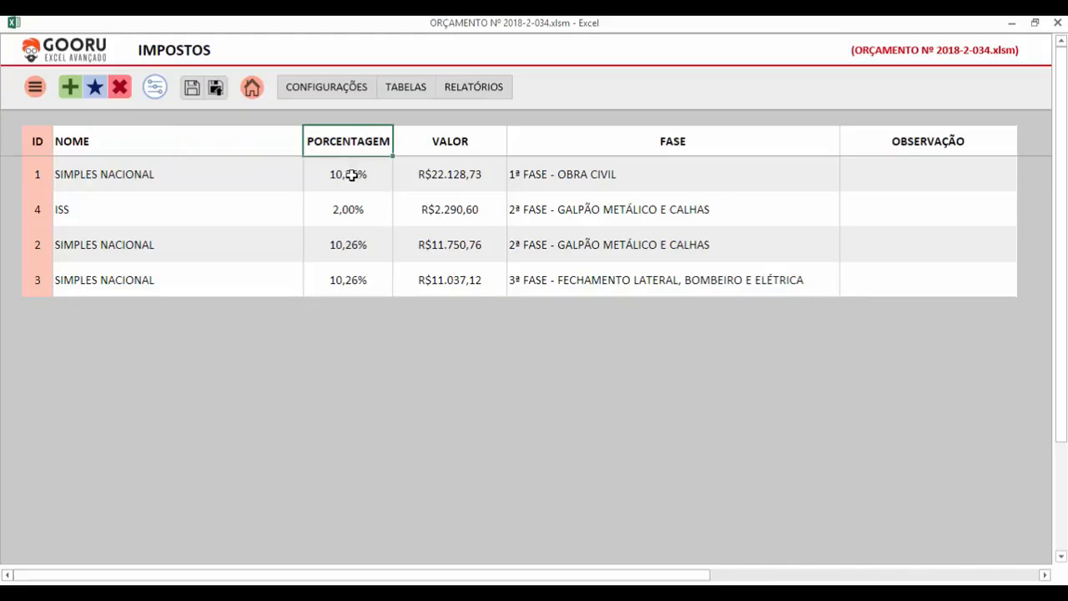
{"action": "left_click", "coordinate": [358, 173]}
{"action": "left_click", "coordinate": [370, 143]}
{"action": "left_click", "coordinate": [443, 143]}
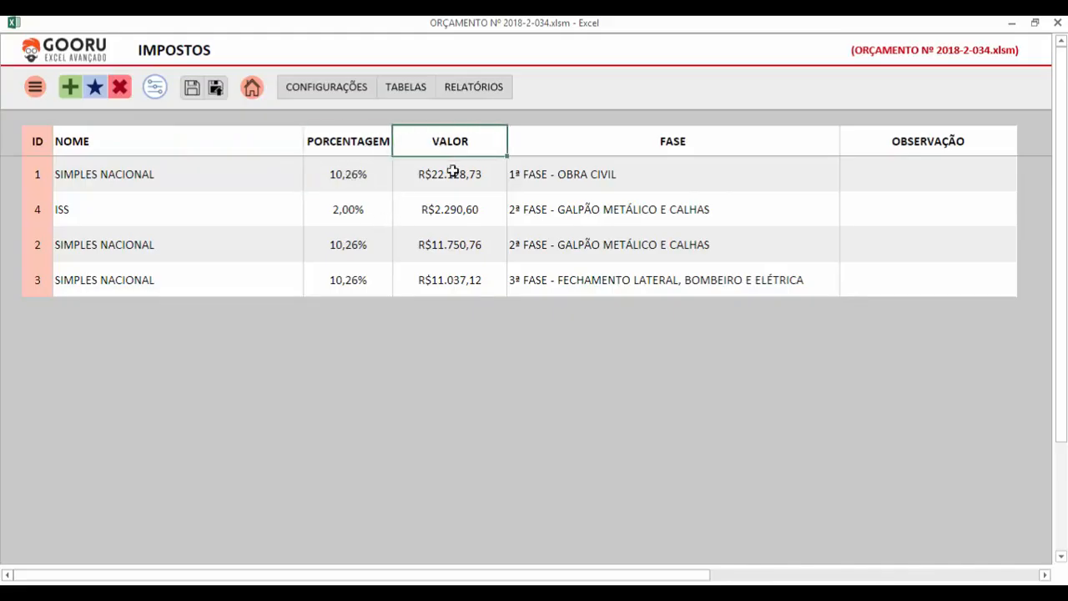
{"action": "left_click", "coordinate": [453, 173]}
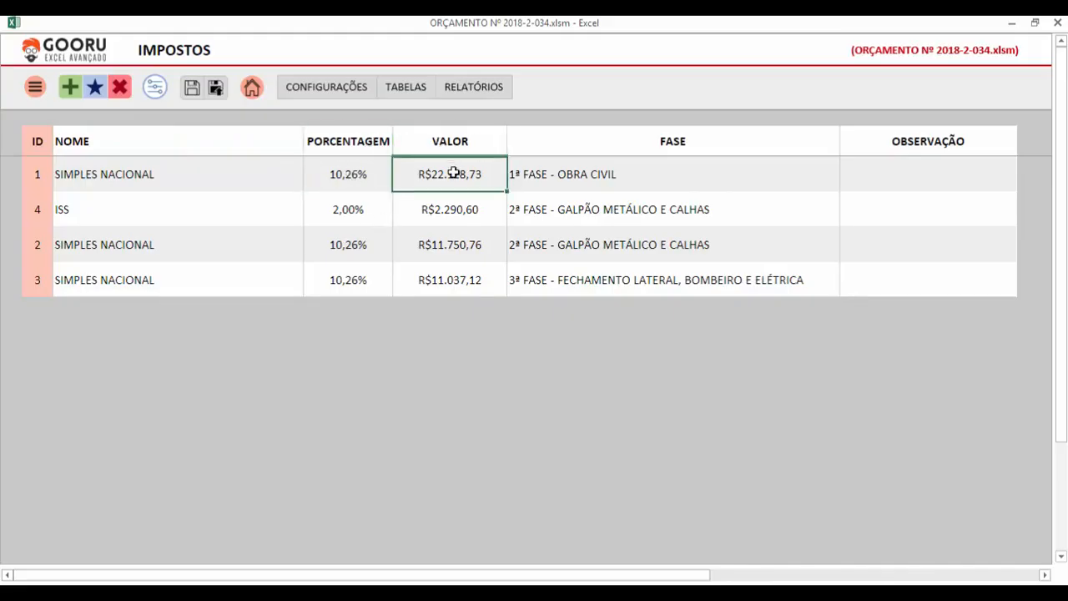
{"action": "left_click", "coordinate": [335, 168]}
{"action": "left_click", "coordinate": [443, 169]}
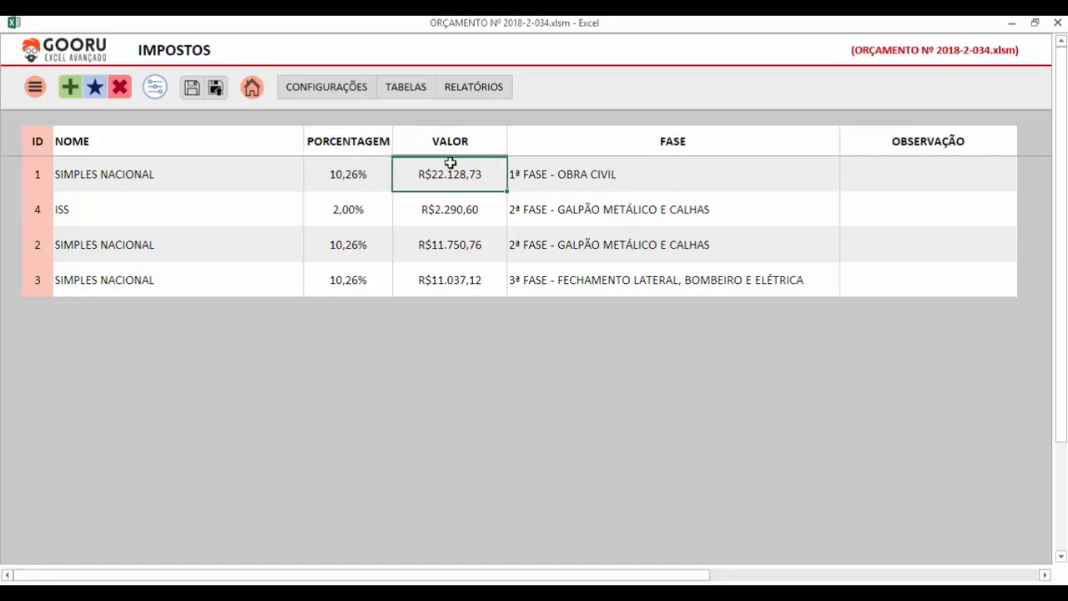
{"action": "left_click", "coordinate": [613, 177]}
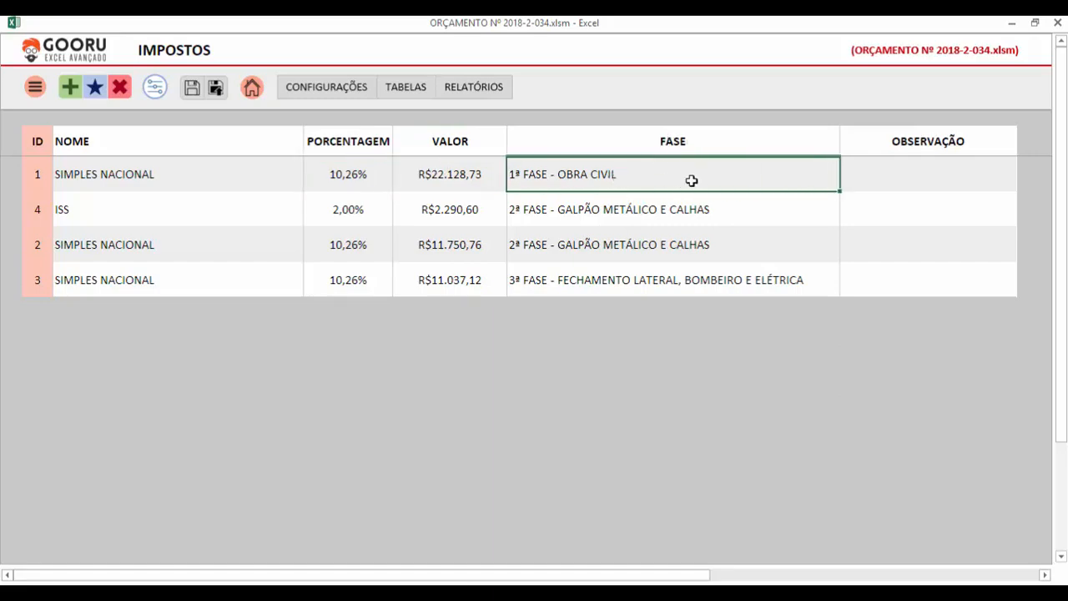
{"action": "left_click", "coordinate": [917, 185]}
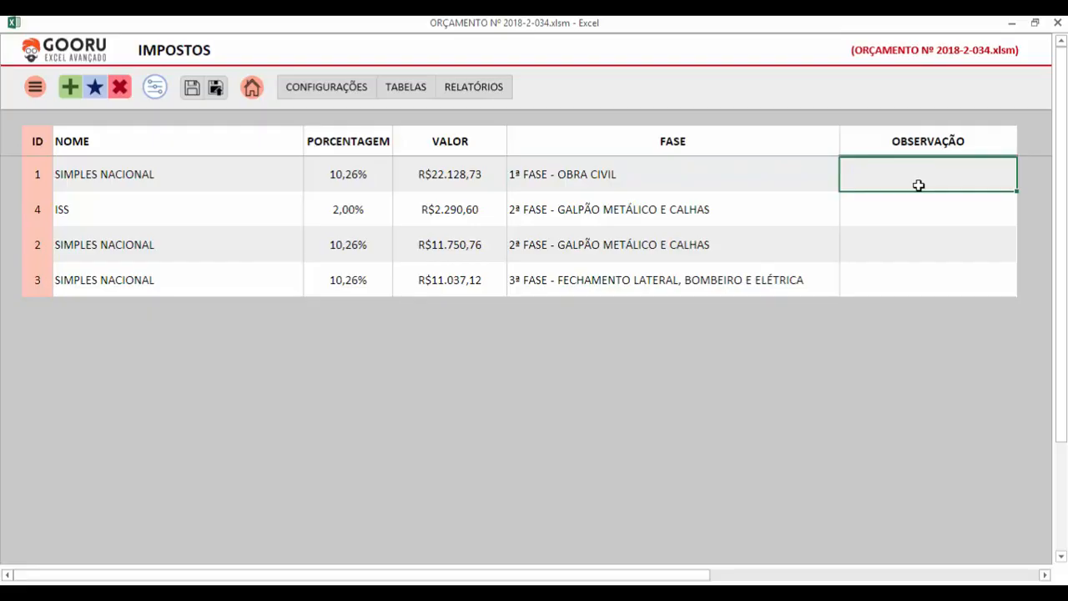
{"action": "left_click", "coordinate": [362, 190]}
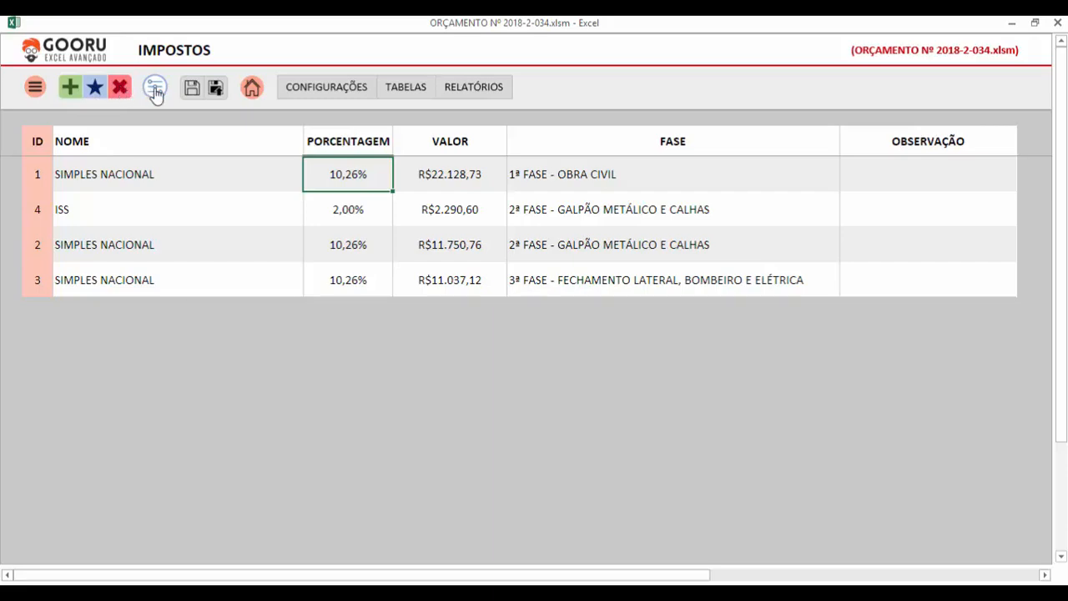
Start registering a new tax and assign it to the phase 4ª FASE - ACABAMENTO
{"action": "left_click", "coordinate": [72, 92]}
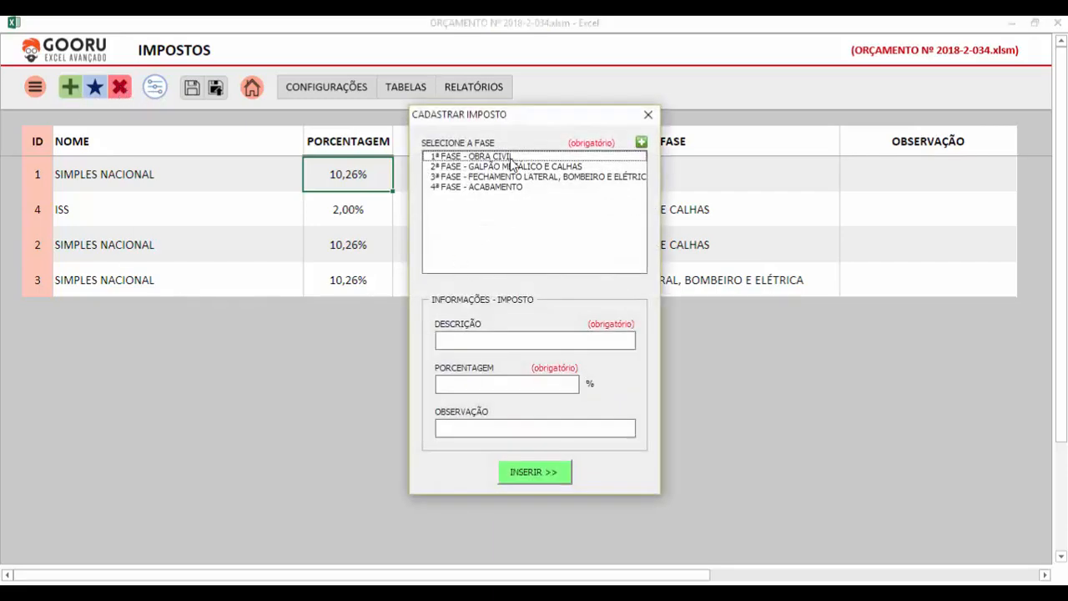
{"action": "left_click_drag", "start_coordinate": [491, 122], "coordinate": [614, 99]}
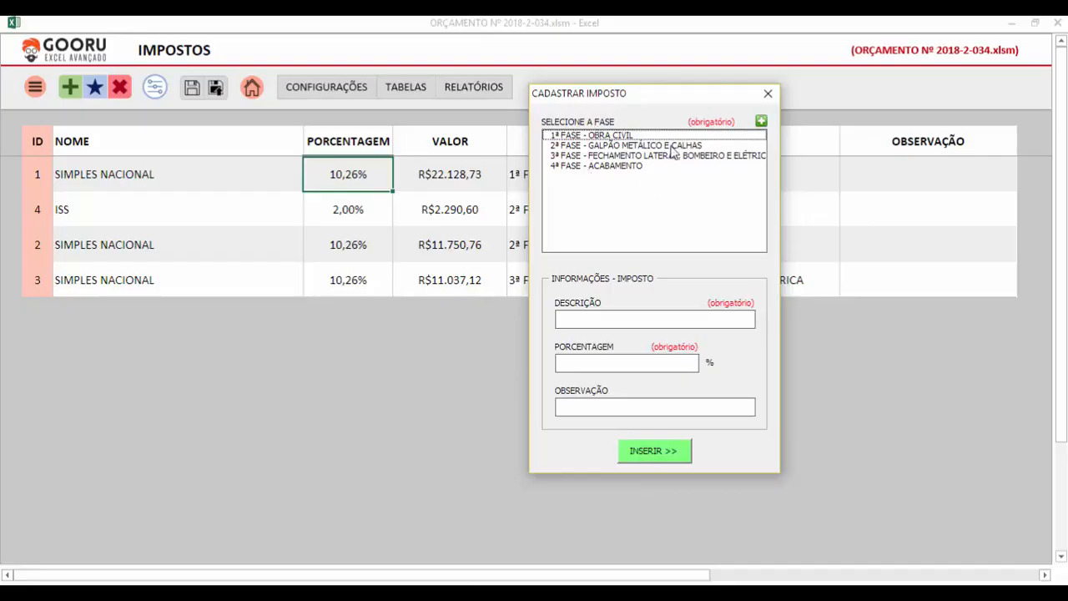
{"action": "left_click", "coordinate": [598, 135]}
{"action": "left_click", "coordinate": [597, 145]}
{"action": "left_click", "coordinate": [602, 156]}
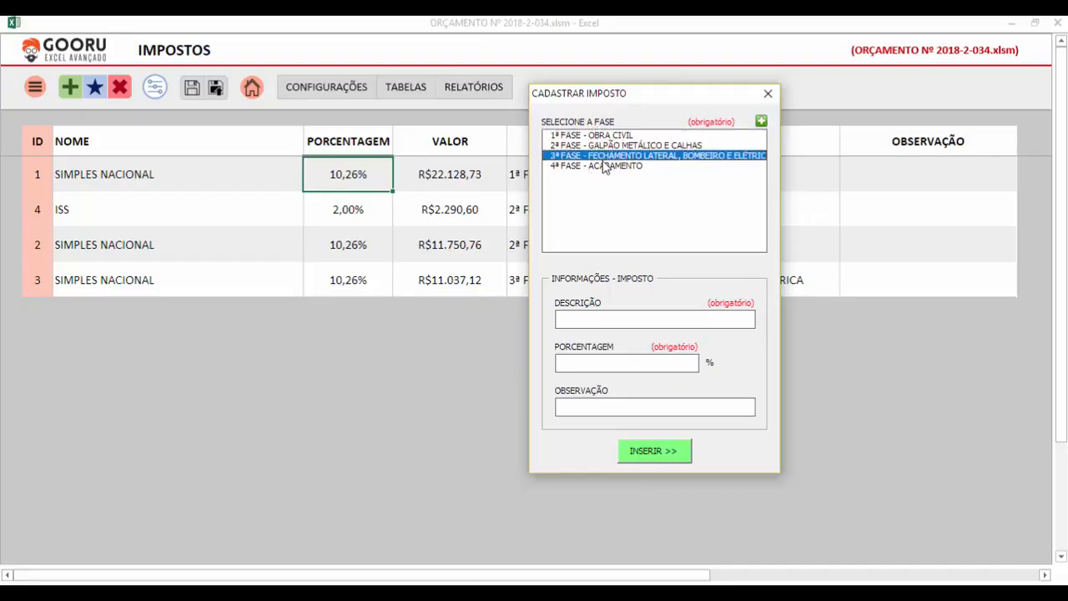
{"action": "left_click", "coordinate": [604, 166]}
{"action": "left_click", "coordinate": [606, 146]}
{"action": "left_click", "coordinate": [607, 138]}
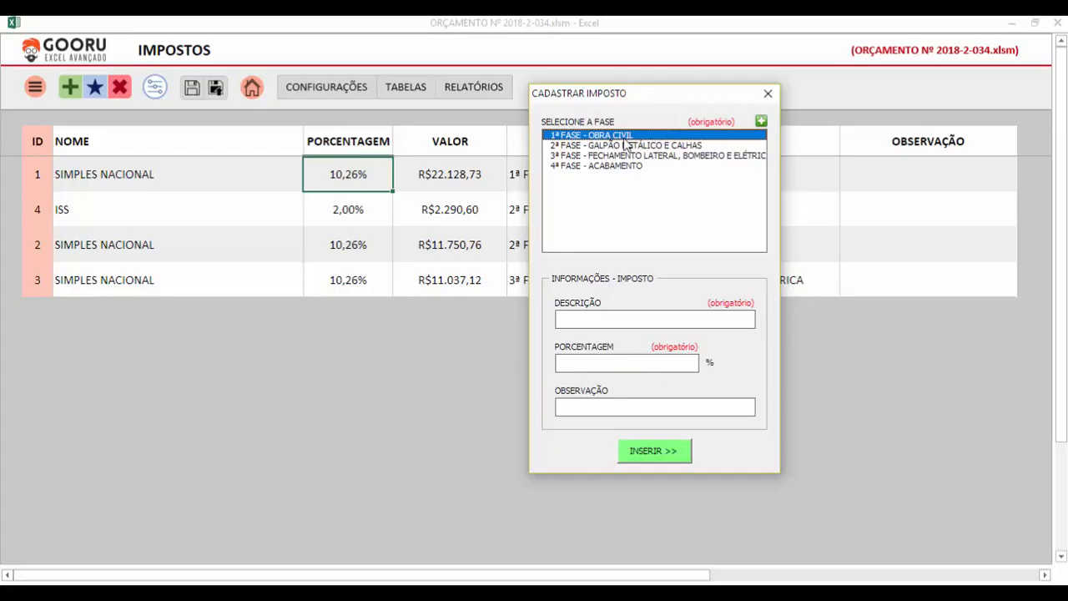
{"action": "left_click", "coordinate": [572, 167]}
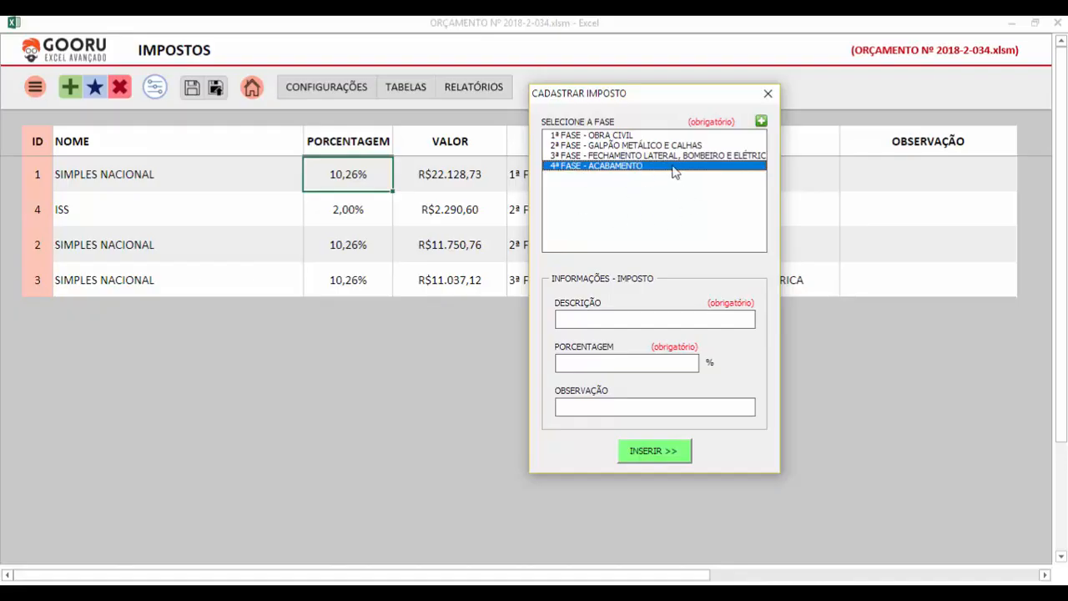
{"action": "left_click", "coordinate": [762, 123]}
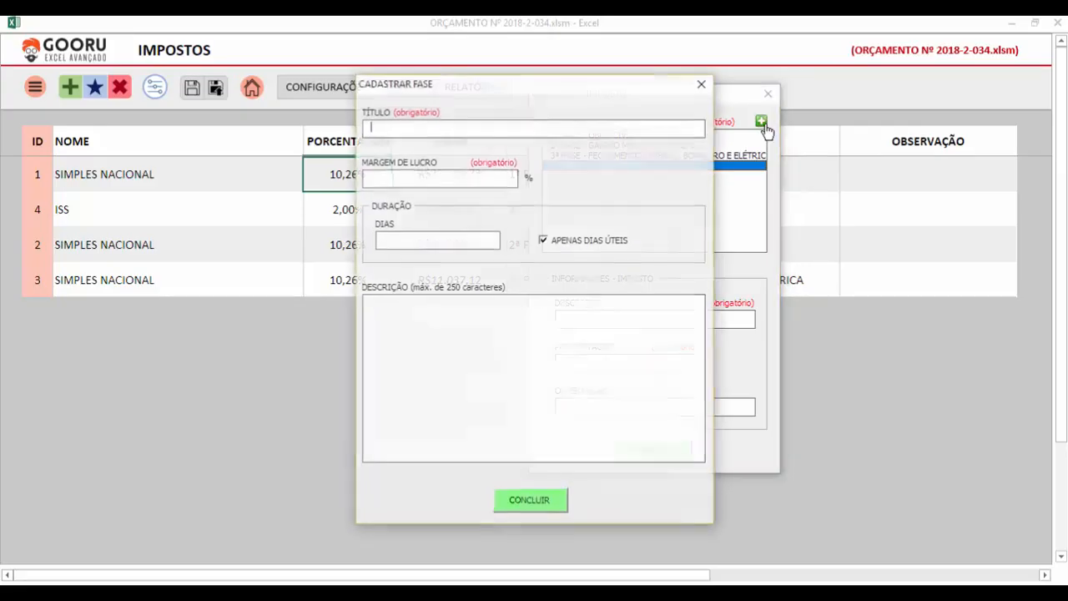
{"action": "left_click", "coordinate": [702, 86]}
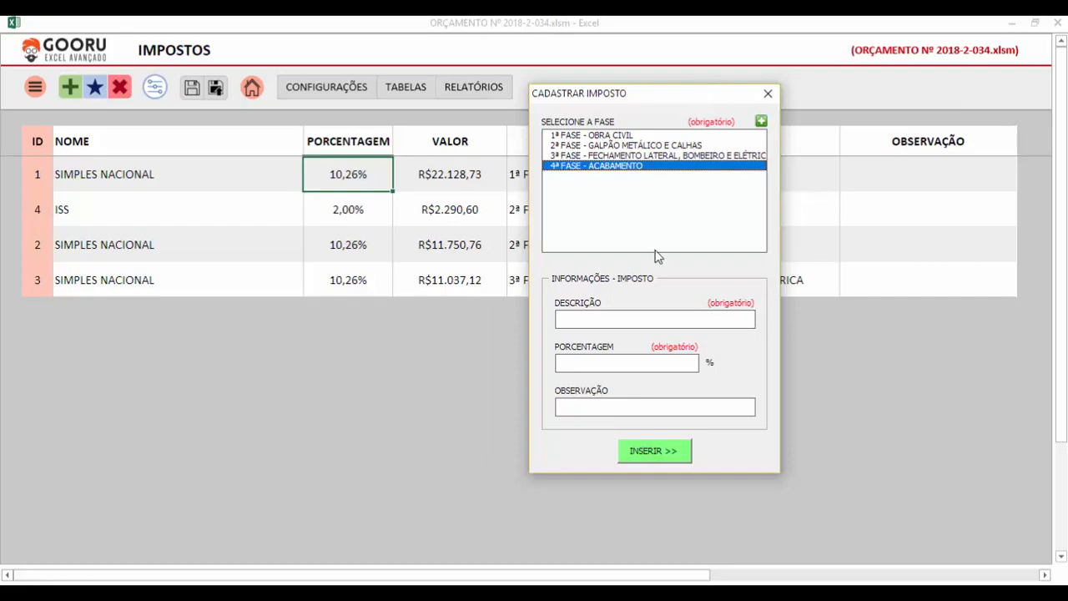
Describe the new tax as ISS with a percentage of 3, insert it without an observation and close the form
{"action": "left_click", "coordinate": [602, 317]}
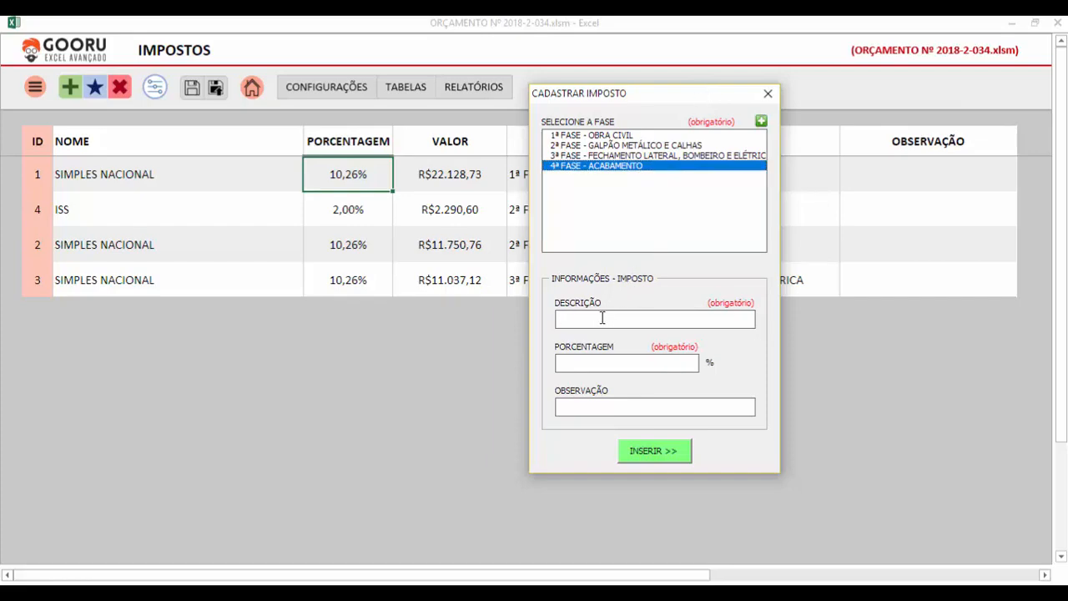
{"action": "type", "text": "ISS"}
{"action": "left_click", "coordinate": [627, 361]}
{"action": "type", "text": "3"}
{"action": "left_click", "coordinate": [640, 410]}
{"action": "left_click_drag", "start_coordinate": [641, 99], "coordinate": [686, 82]}
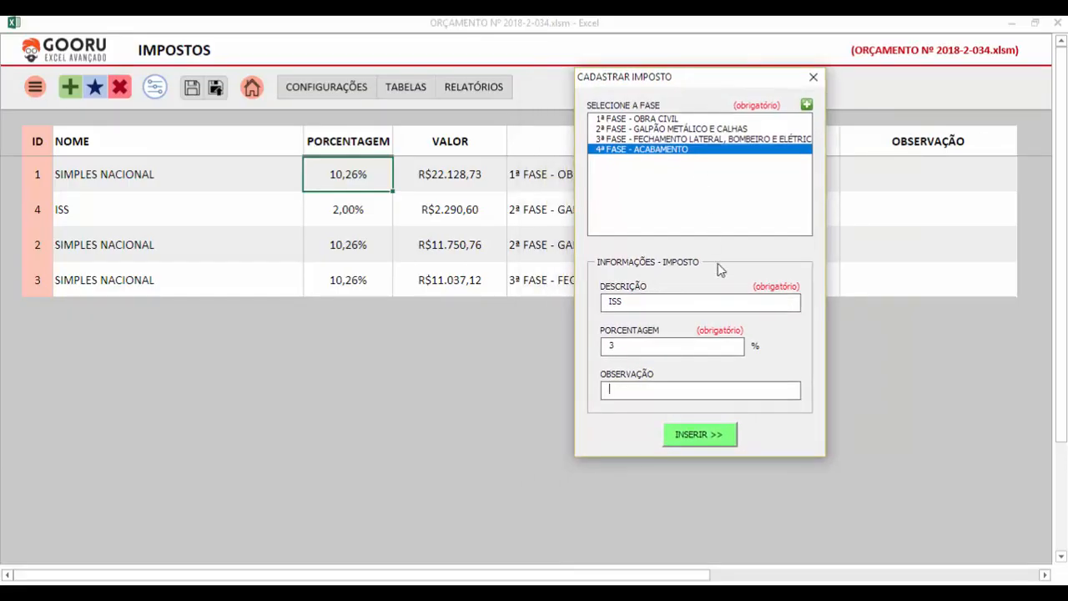
{"action": "left_click", "coordinate": [711, 437]}
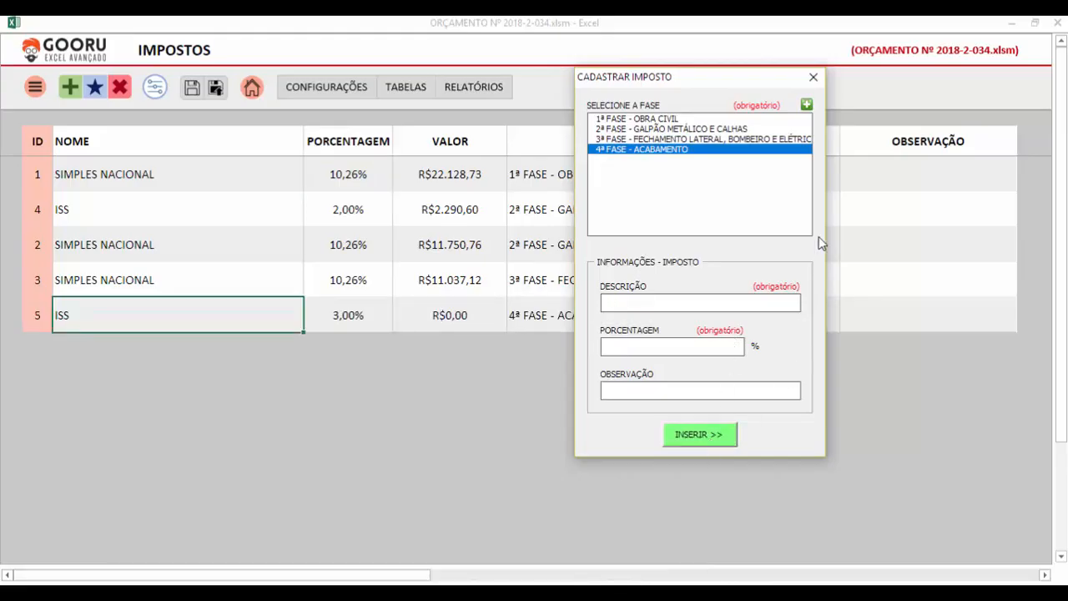
{"action": "left_click_drag", "start_coordinate": [778, 84], "coordinate": [795, 116]}
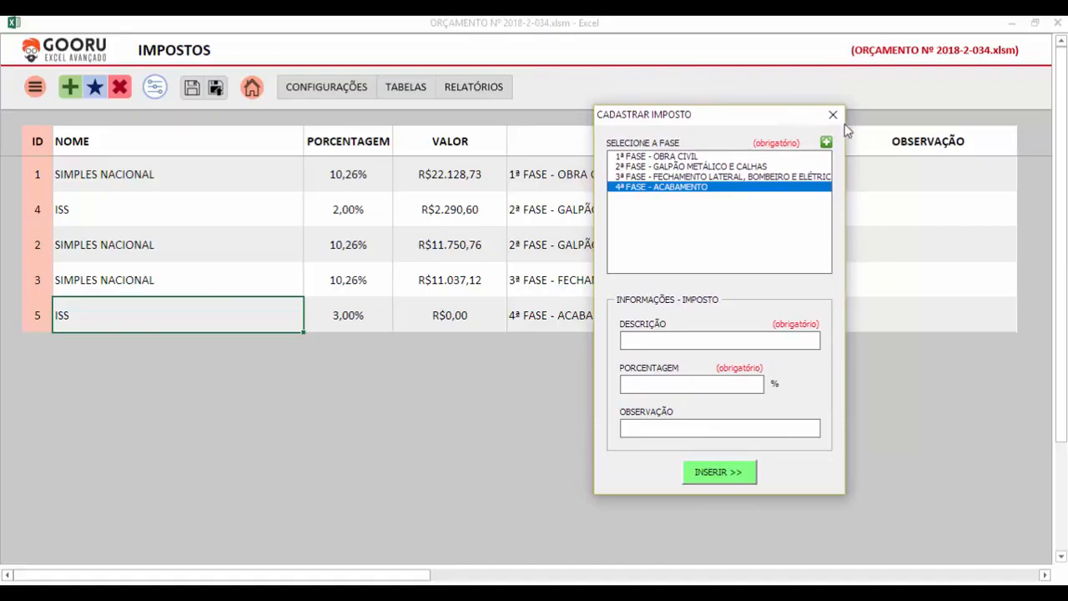
{"action": "left_click", "coordinate": [830, 111]}
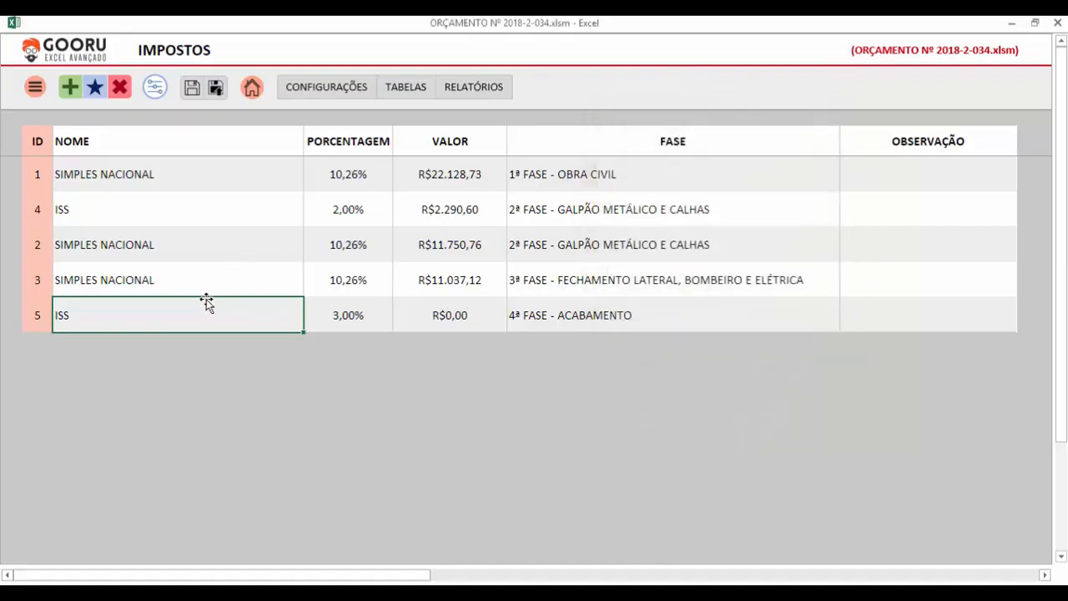
Edit the 4ª FASE - ACABAMENTO tax, changing its description to SIMPLES NACIONAL and its percentage to 10,26%
{"action": "left_click", "coordinate": [569, 322]}
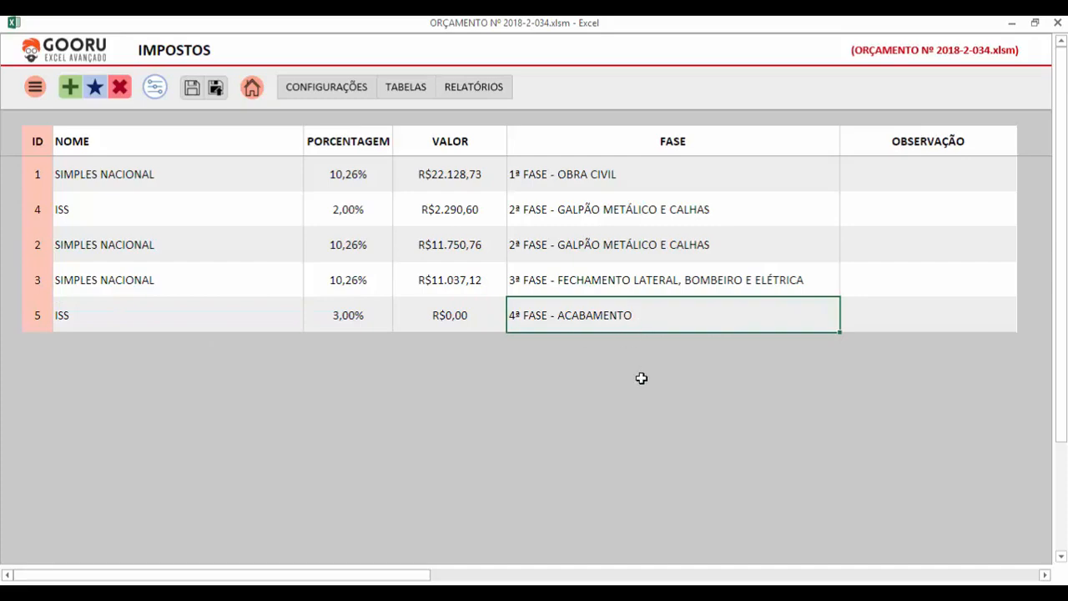
{"action": "left_click", "coordinate": [449, 312]}
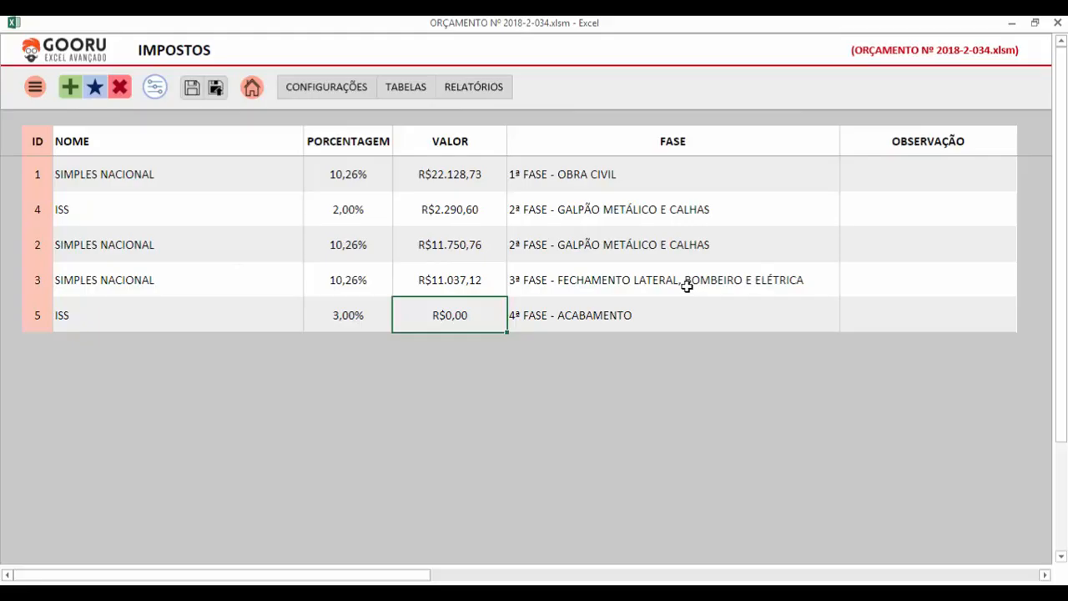
{"action": "left_click", "coordinate": [118, 302]}
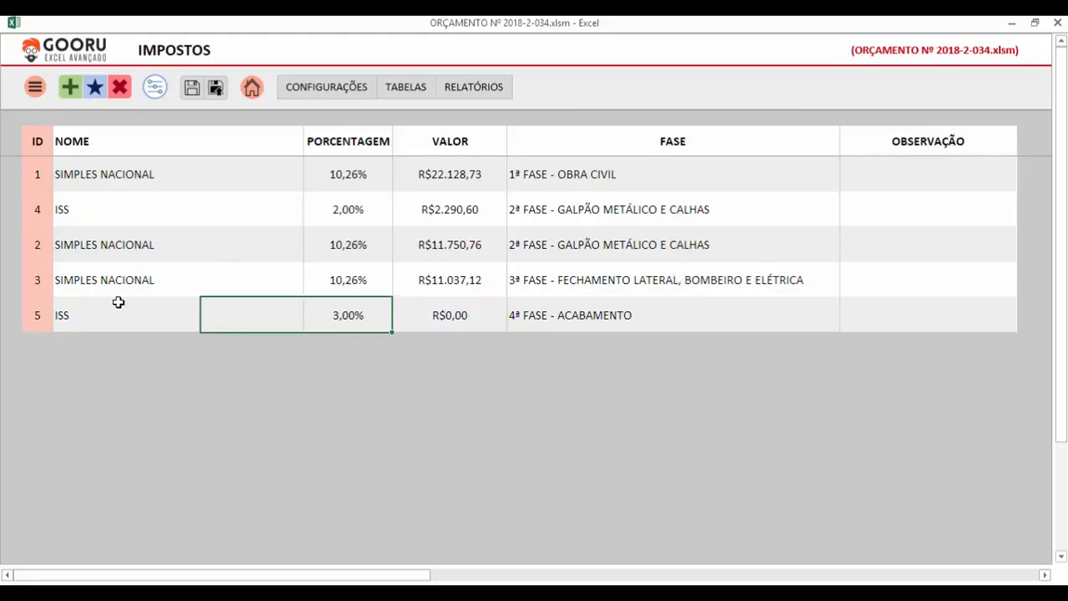
{"action": "left_click", "coordinate": [267, 291]}
{"action": "left_click", "coordinate": [342, 282]}
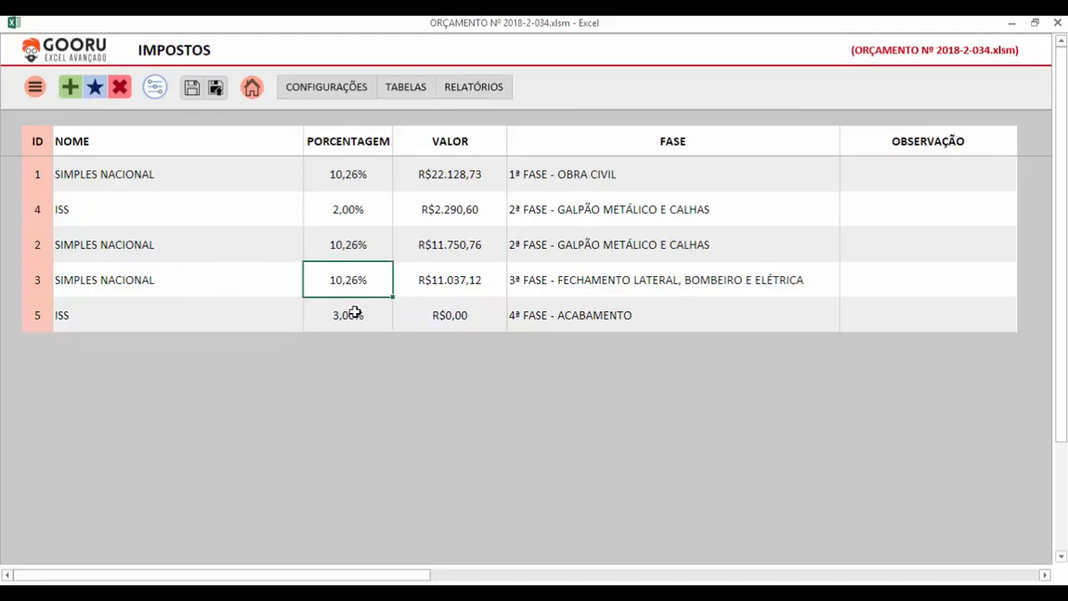
{"action": "left_click", "coordinate": [353, 310]}
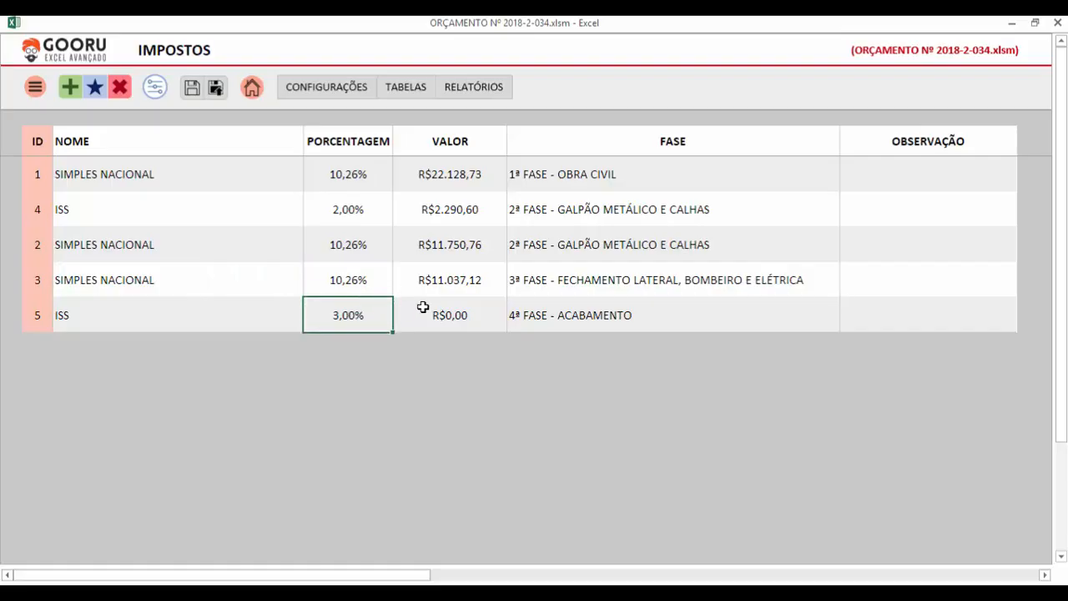
{"action": "left_click", "coordinate": [95, 87]}
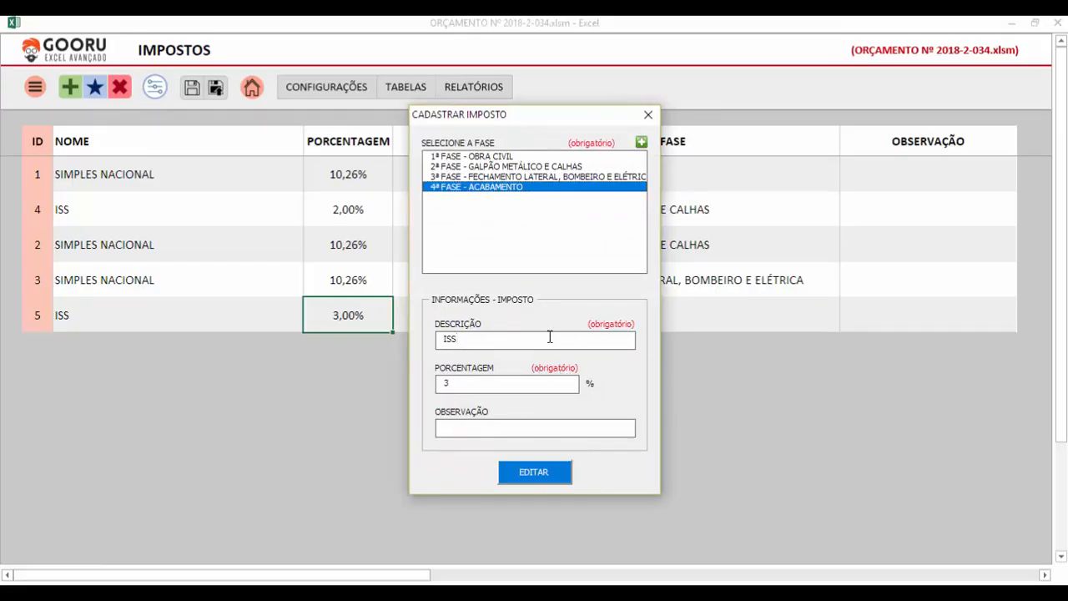
{"action": "left_click_drag", "start_coordinate": [473, 340], "coordinate": [393, 330]}
{"action": "type", "text": "SIMPLES NACIONAL"}
{"action": "left_click_drag", "start_coordinate": [471, 384], "coordinate": [401, 386]}
{"action": "left_click", "coordinate": [542, 474]}
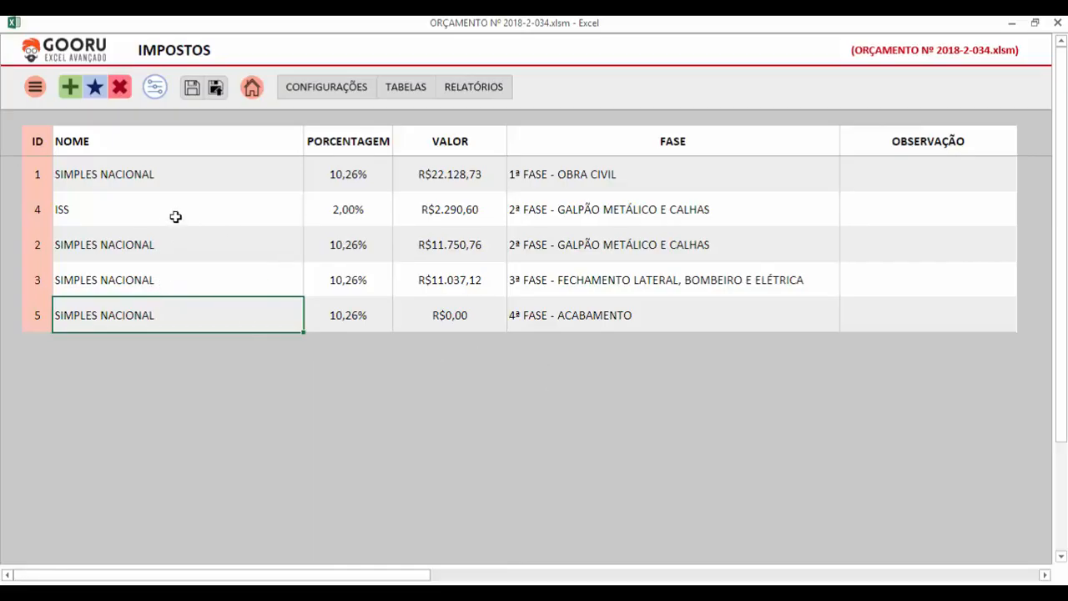
{"action": "left_click_drag", "start_coordinate": [131, 209], "coordinate": [283, 289]}
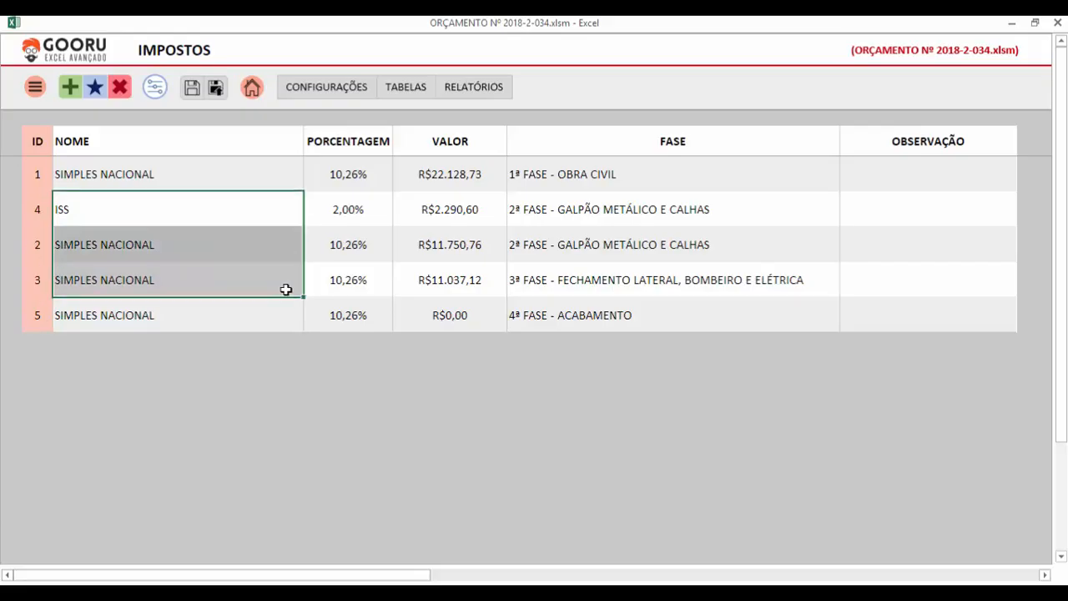
{"action": "left_click_drag", "start_coordinate": [211, 211], "coordinate": [359, 280]}
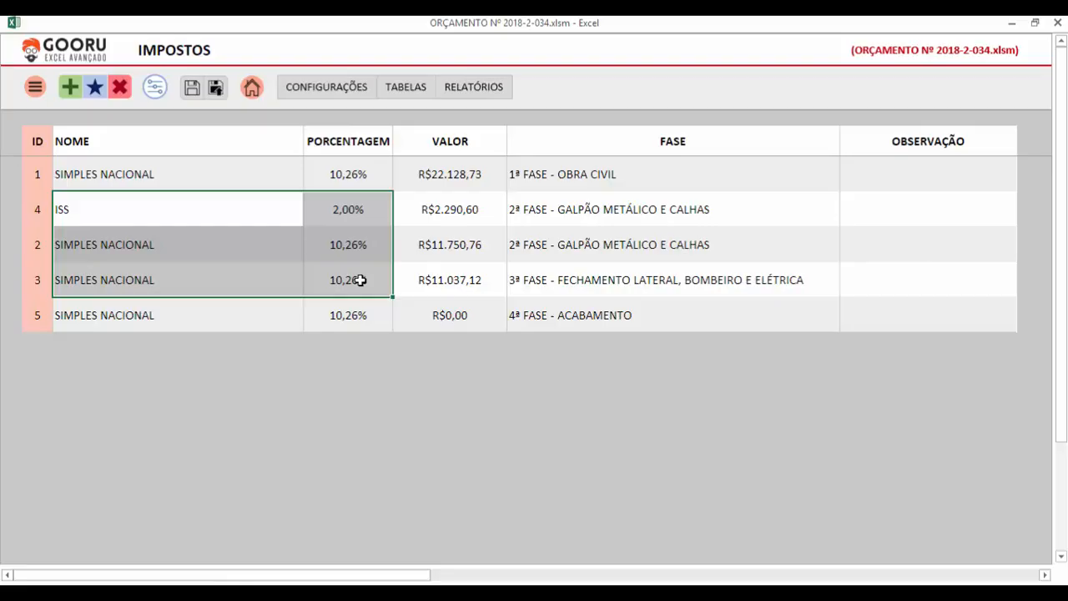
{"action": "left_click", "coordinate": [88, 321]}
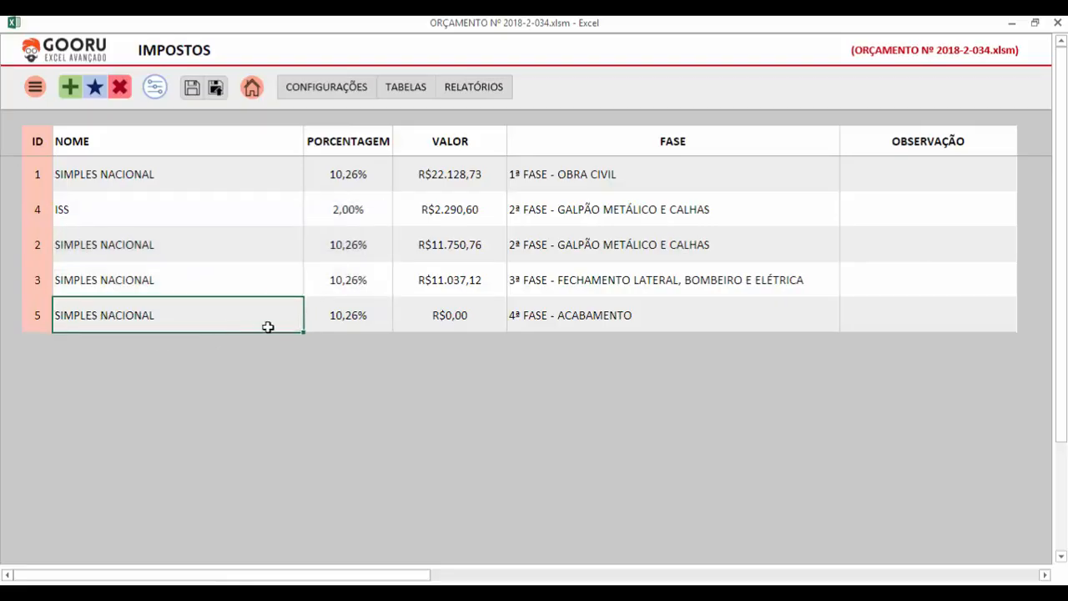
{"action": "left_click", "coordinate": [632, 315]}
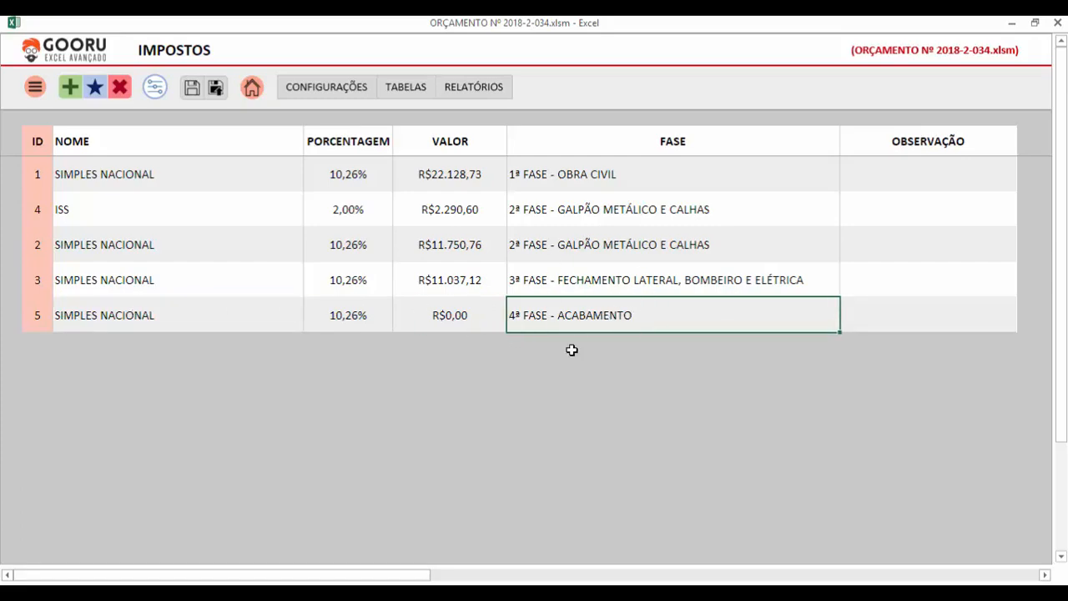
{"action": "left_click", "coordinate": [389, 335]}
{"action": "left_click", "coordinate": [646, 325]}
{"action": "left_click", "coordinate": [876, 312]}
{"action": "left_click", "coordinate": [660, 314]}
{"action": "left_click", "coordinate": [413, 309]}
{"action": "left_click", "coordinate": [258, 309]}
Delete the SIMPLES NACIONAL tax of the phase 4ª FASE - ACABAMENTO from the taxes table
{"action": "left_click", "coordinate": [589, 308]}
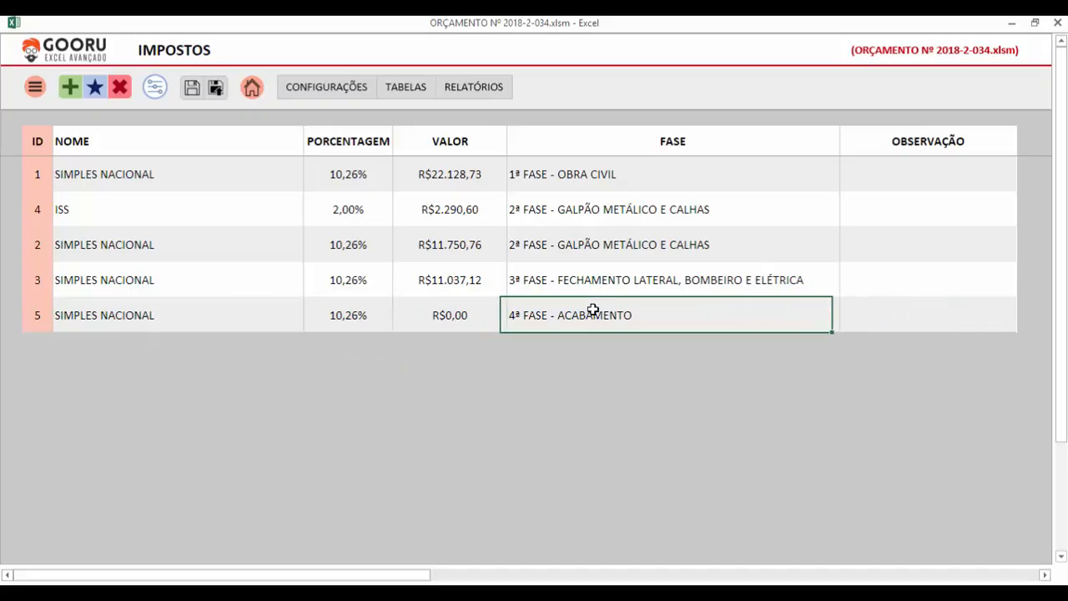
{"action": "left_click", "coordinate": [121, 89]}
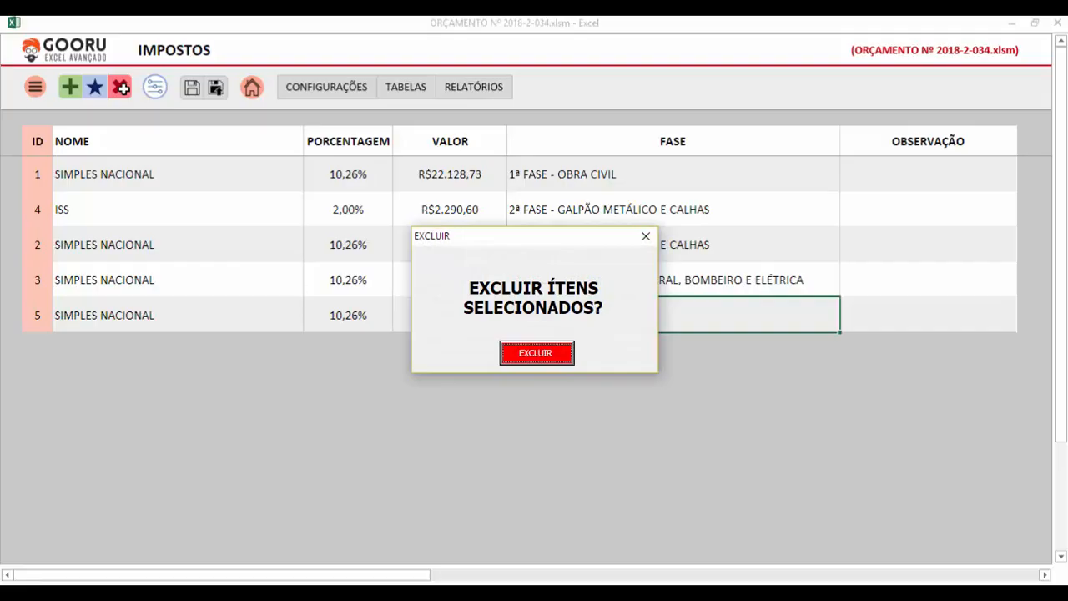
{"action": "left_click", "coordinate": [543, 357]}
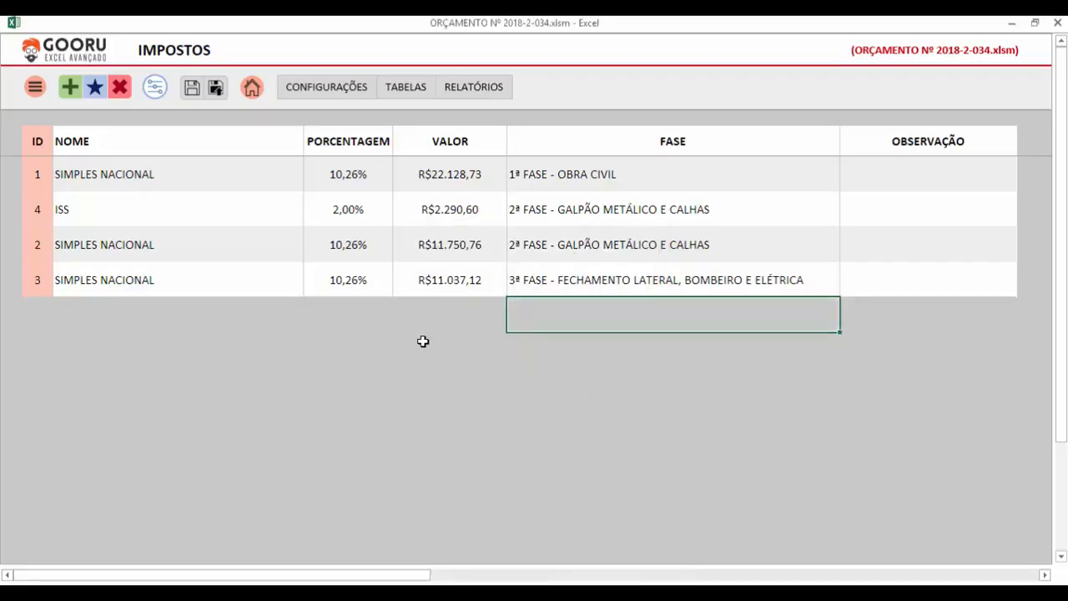
Filter the taxes table by the phase 1ª FASE - OBRA CIVIL
{"action": "left_click", "coordinate": [151, 95]}
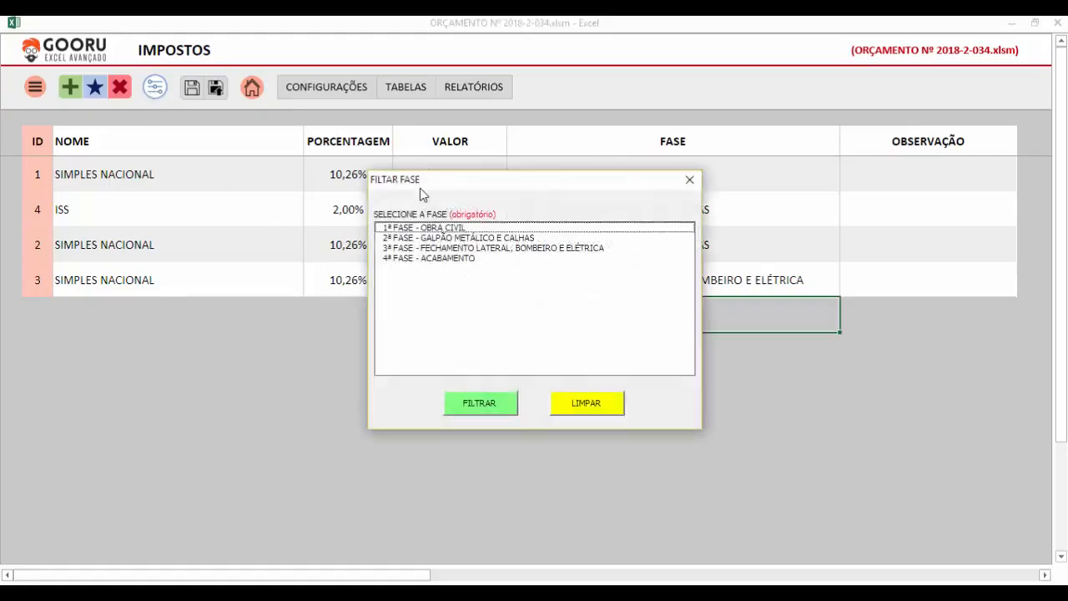
{"action": "left_click_drag", "start_coordinate": [523, 194], "coordinate": [572, 144]}
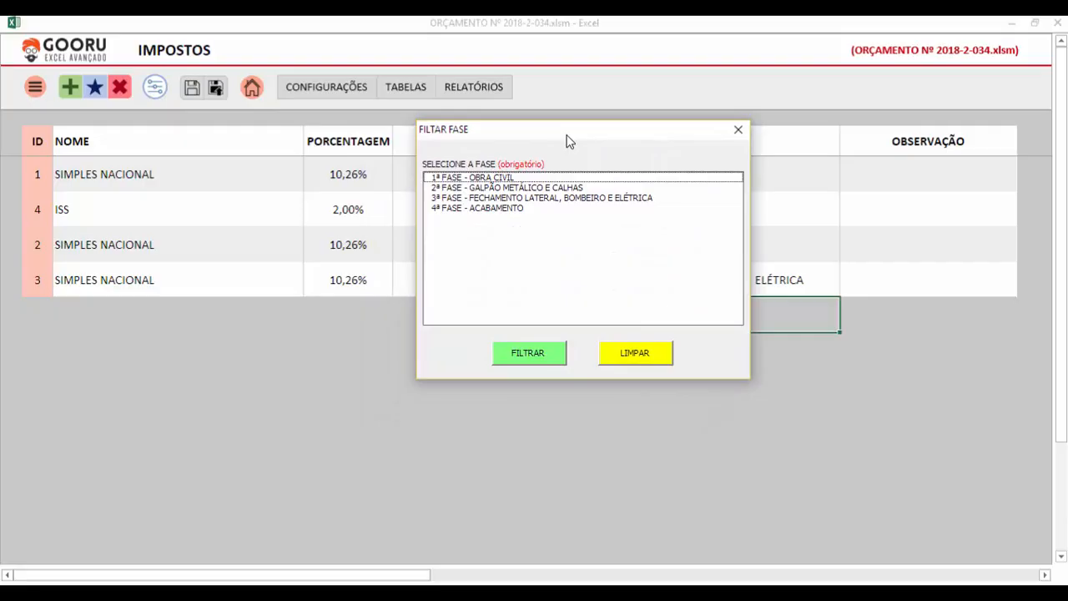
{"action": "left_click", "coordinate": [446, 189]}
{"action": "left_click", "coordinate": [451, 177]}
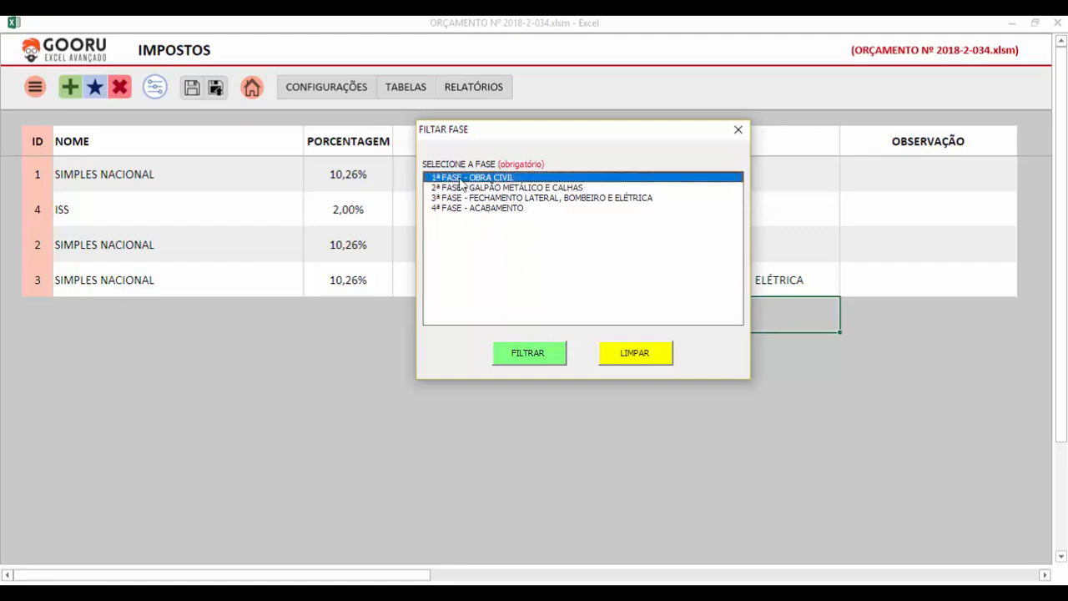
{"action": "left_click", "coordinate": [529, 354]}
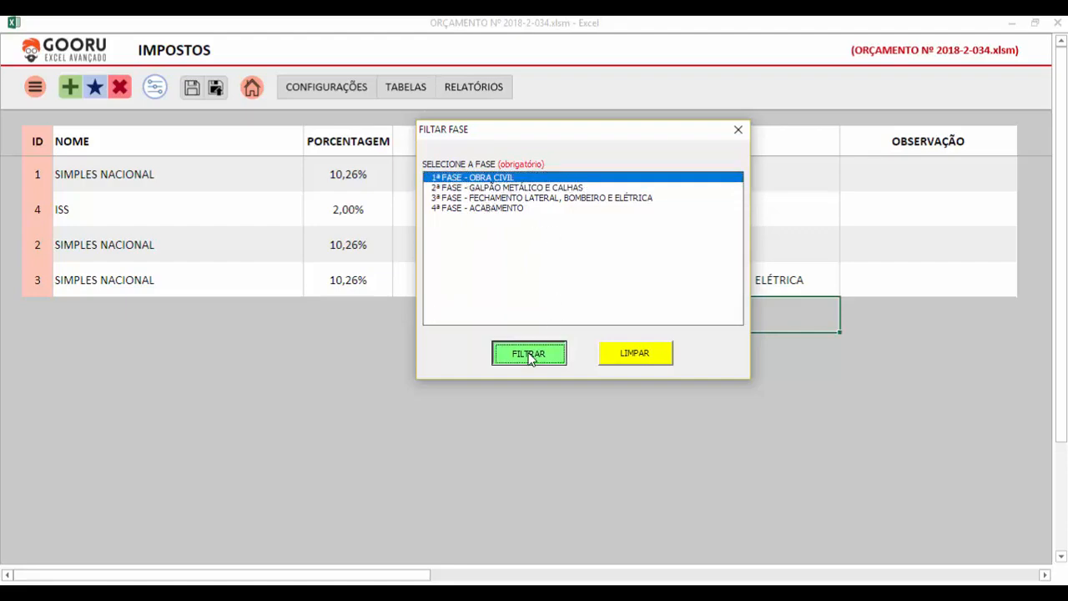
{"action": "left_click_drag", "start_coordinate": [570, 140], "coordinate": [630, 318]}
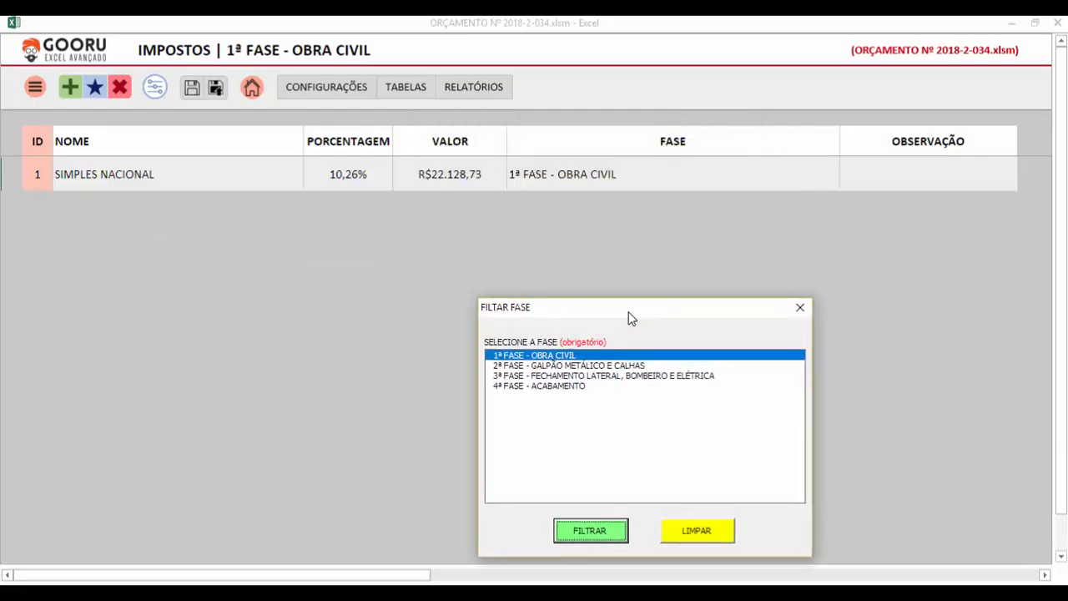
{"action": "left_click_drag", "start_coordinate": [631, 315], "coordinate": [675, 176]}
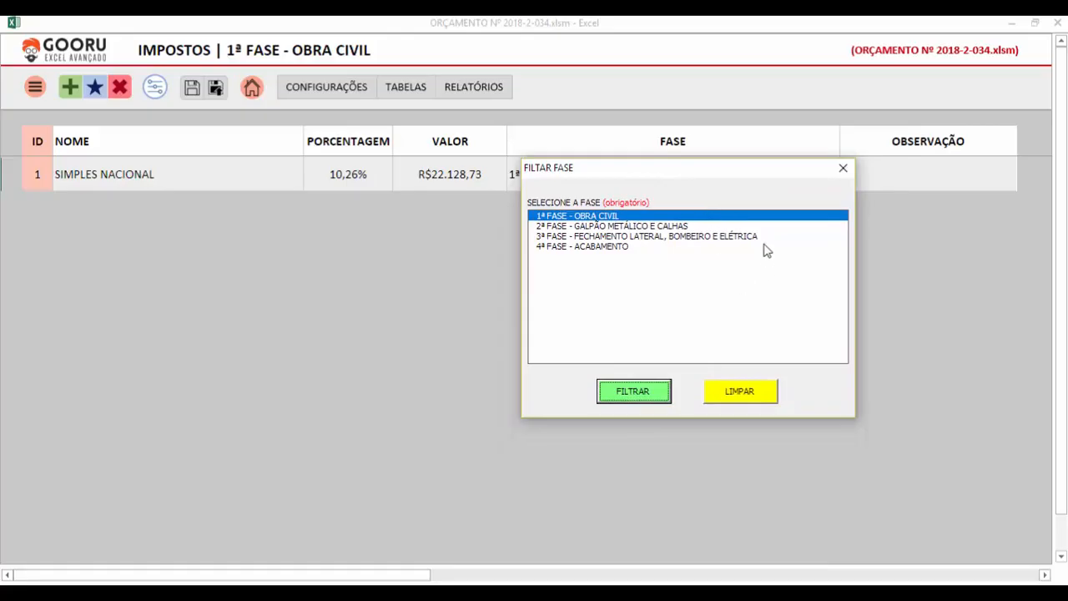
Clear the phase filter and filter the taxes by 2ª FASE - GALPÃO METÁLICO E CALHAS, closing the filter form
{"action": "left_click", "coordinate": [745, 399]}
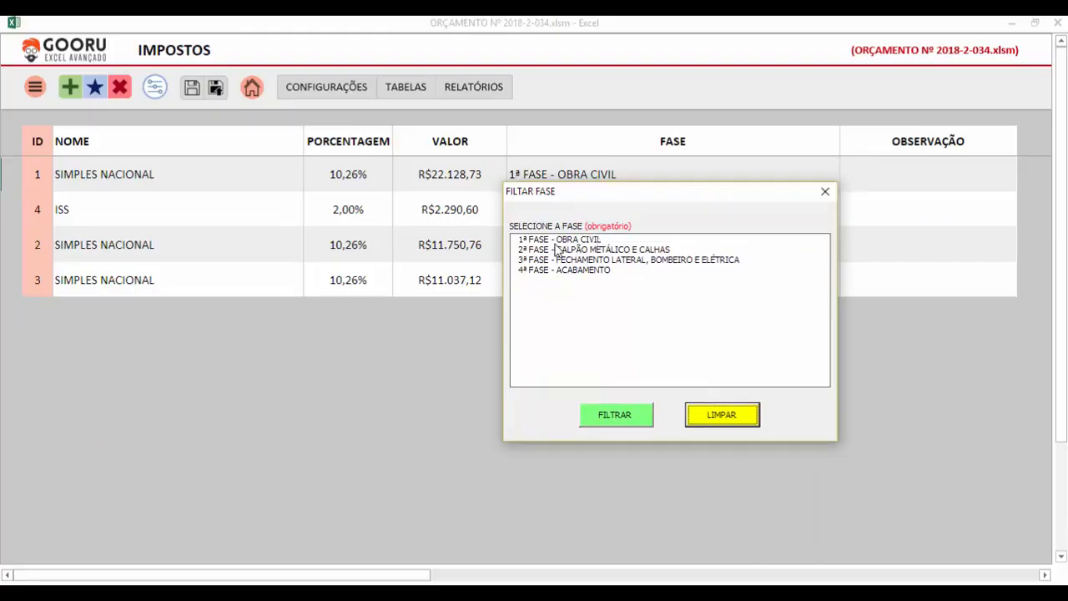
{"action": "left_click_drag", "start_coordinate": [584, 198], "coordinate": [726, 170]}
{"action": "left_click", "coordinate": [681, 222]}
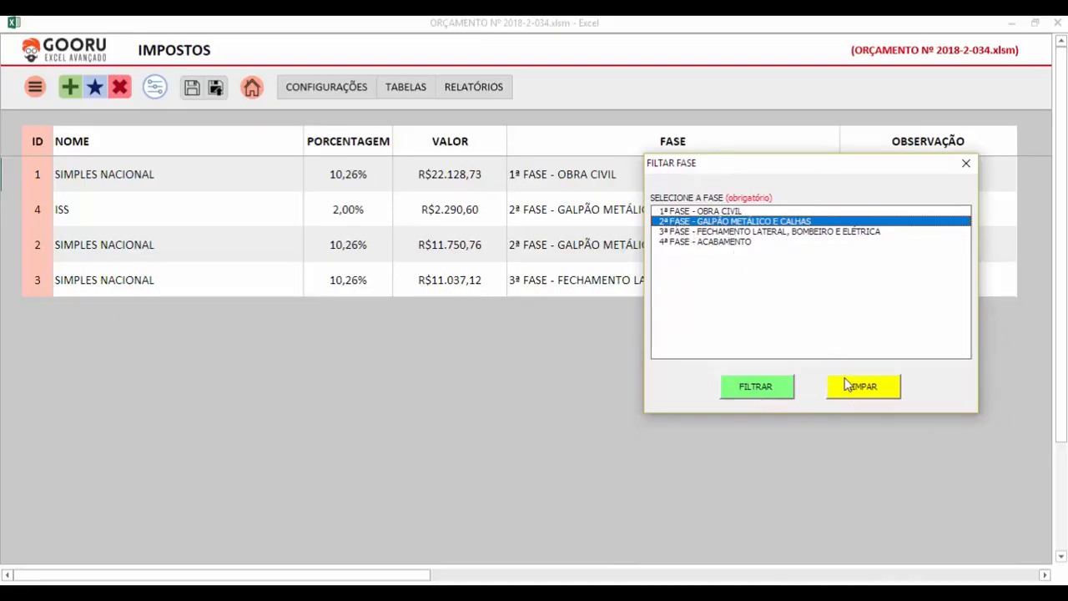
{"action": "left_click", "coordinate": [777, 394]}
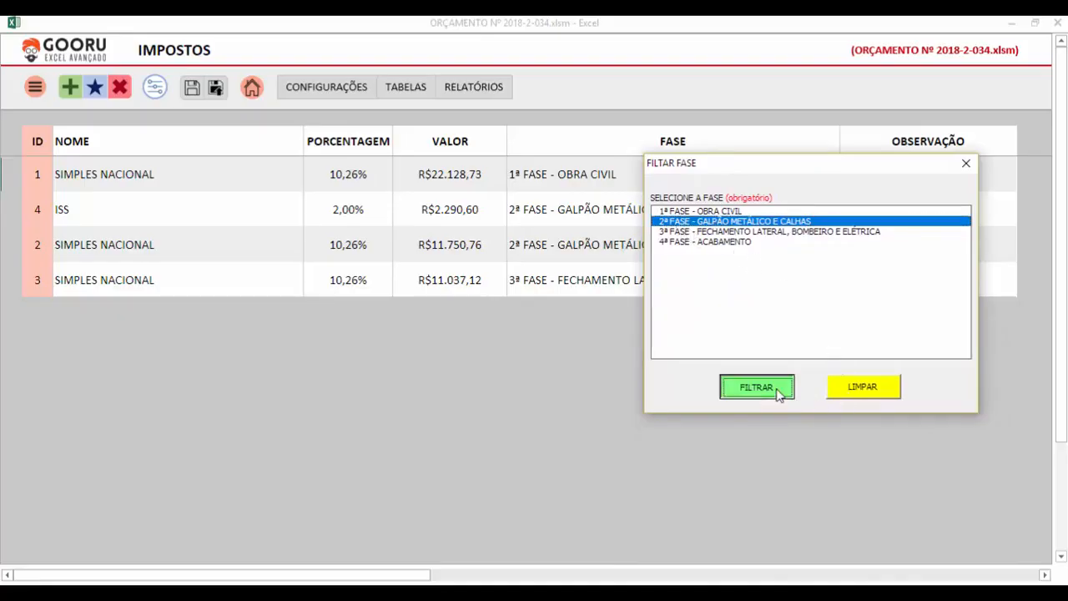
{"action": "left_click", "coordinate": [965, 164]}
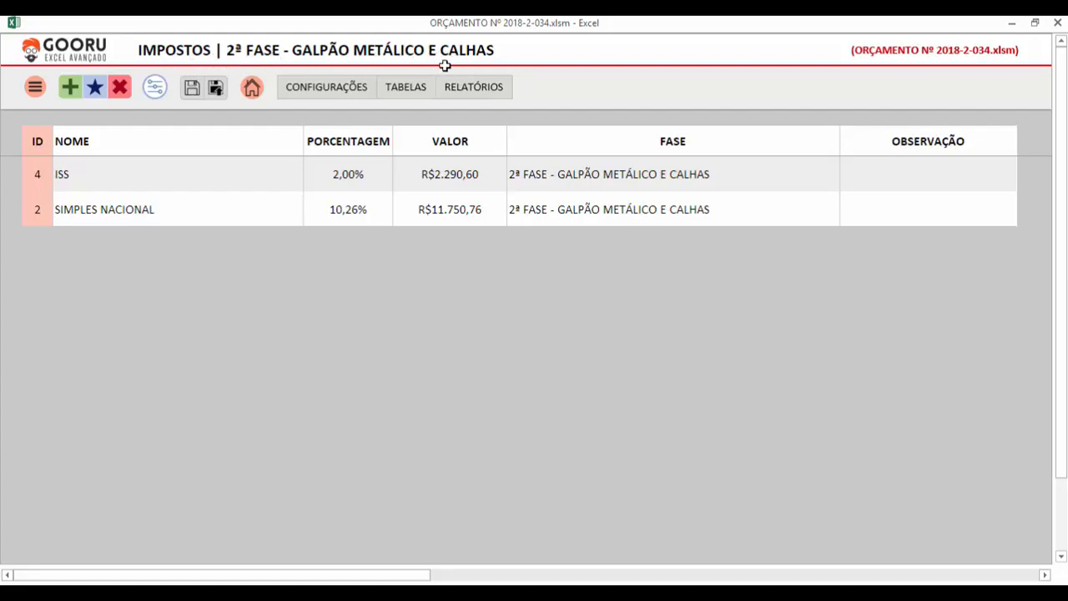
Check which phase the tax registration form preselects under the active filter, and close it without registering anything
{"action": "left_click", "coordinate": [70, 86]}
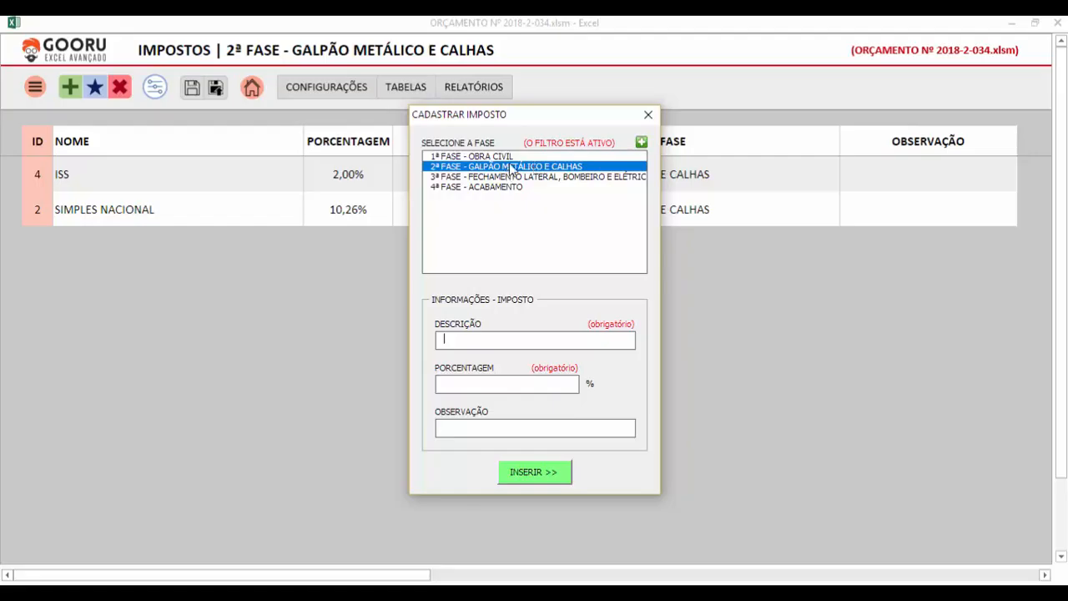
{"action": "left_click_drag", "start_coordinate": [518, 117], "coordinate": [579, 118]}
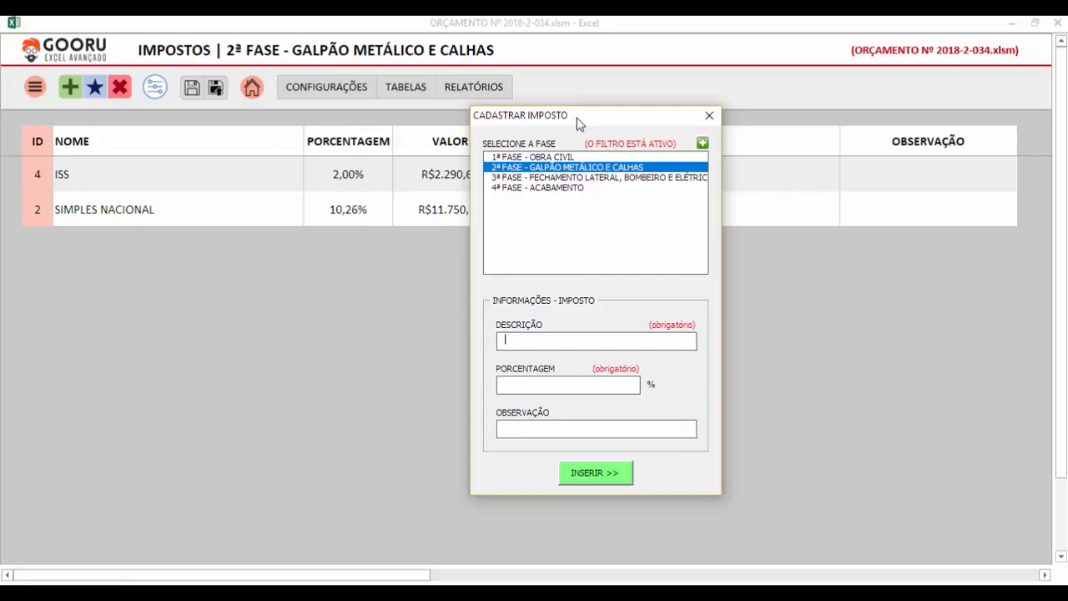
{"action": "left_click", "coordinate": [709, 115]}
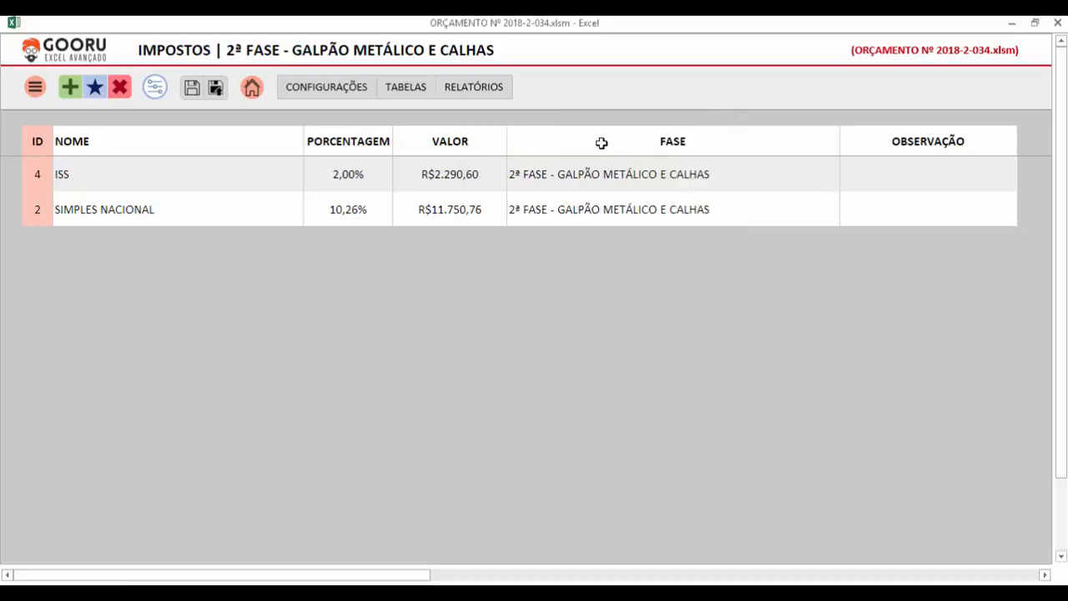
Open the TAXAS table of the budget workbook
{"action": "left_click", "coordinate": [407, 90]}
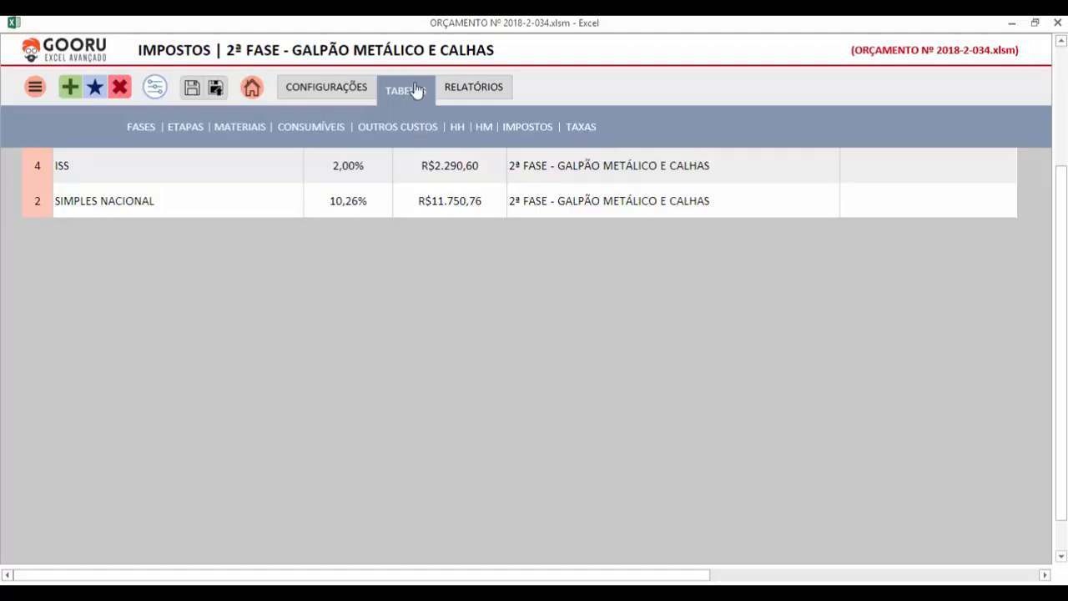
{"action": "left_click", "coordinate": [578, 127]}
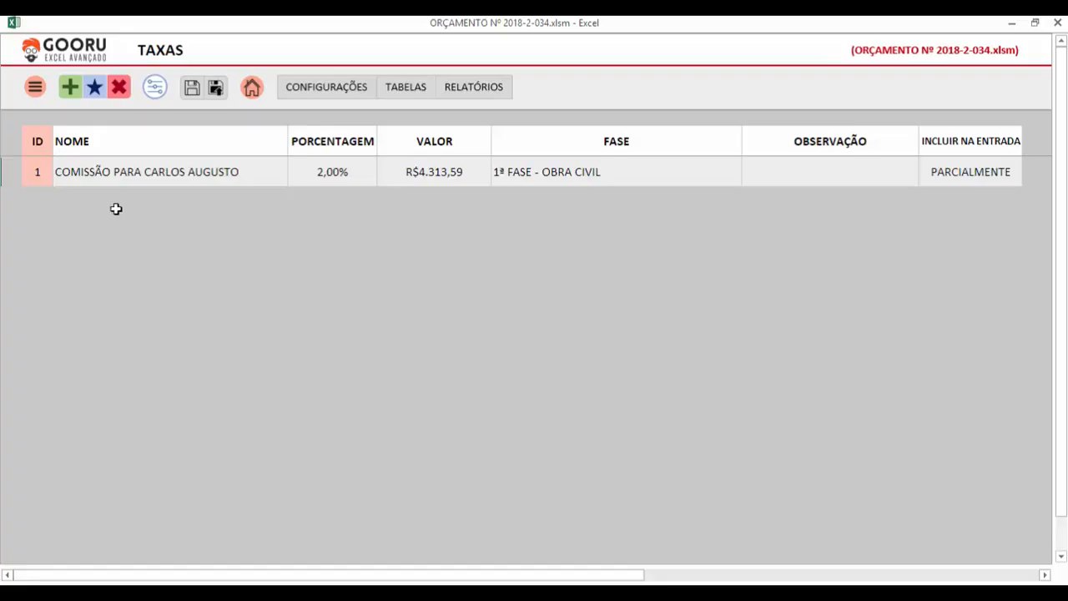
Examine the name, percentage, value, phase and observation columns of the existing fee in the TAXAS table
{"action": "left_click", "coordinate": [29, 141]}
{"action": "left_click", "coordinate": [98, 144]}
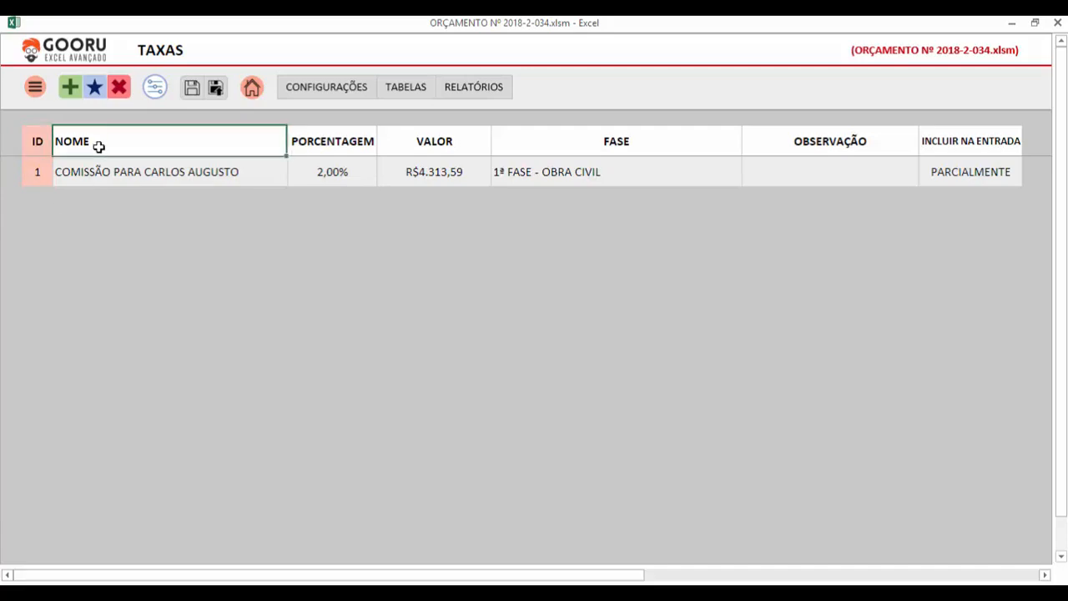
{"action": "left_click", "coordinate": [92, 172]}
{"action": "left_click", "coordinate": [97, 148]}
{"action": "left_click", "coordinate": [98, 164]}
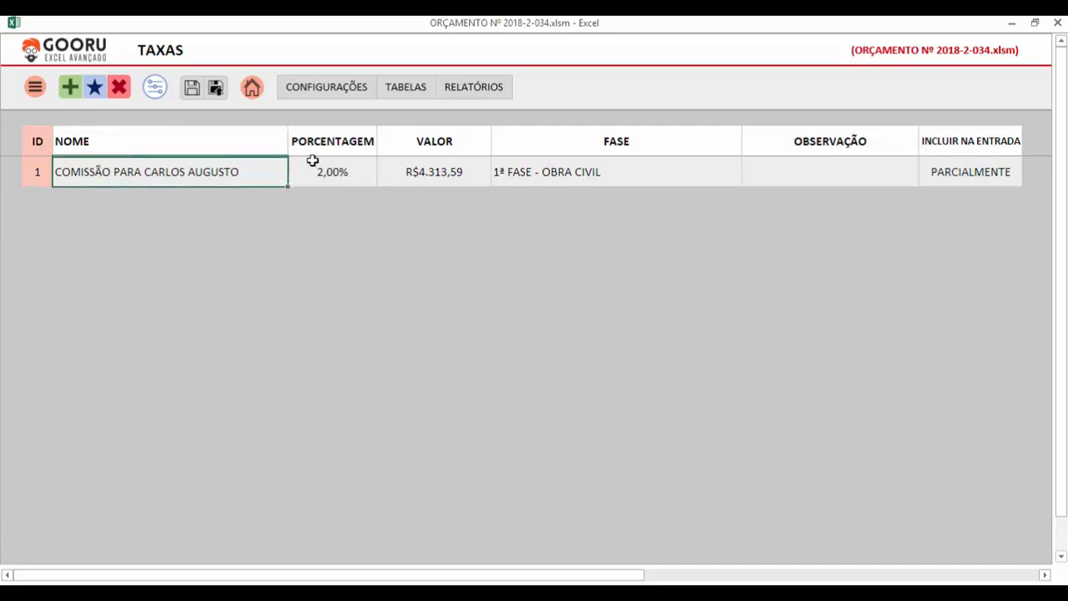
{"action": "left_click", "coordinate": [332, 142]}
{"action": "left_click", "coordinate": [331, 171]}
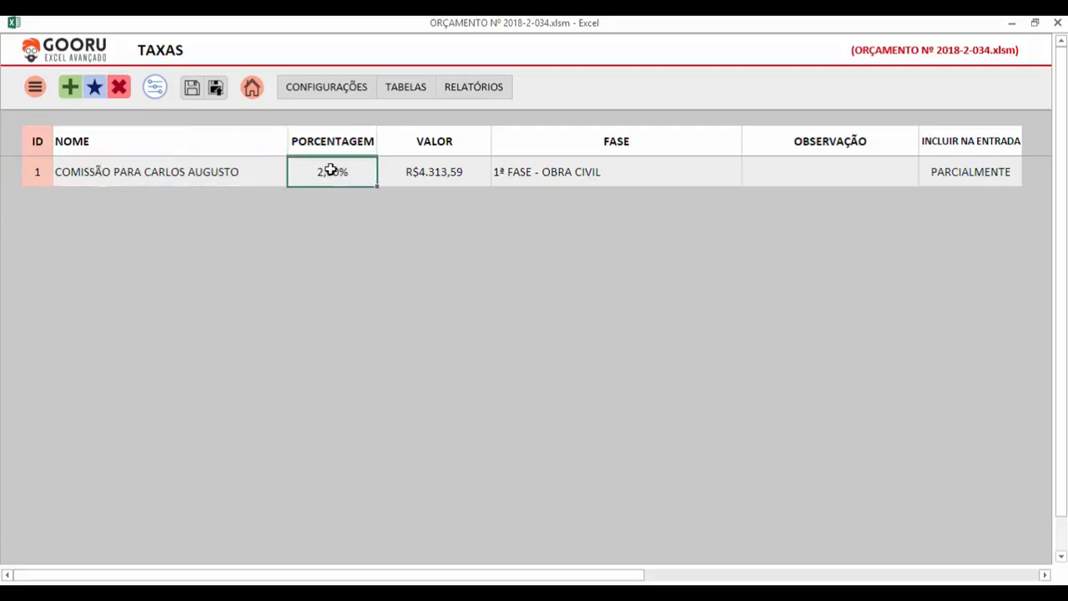
{"action": "left_click", "coordinate": [456, 175]}
{"action": "left_click", "coordinate": [334, 172]}
{"action": "key", "text": "Right"}
{"action": "key", "text": "Right"}
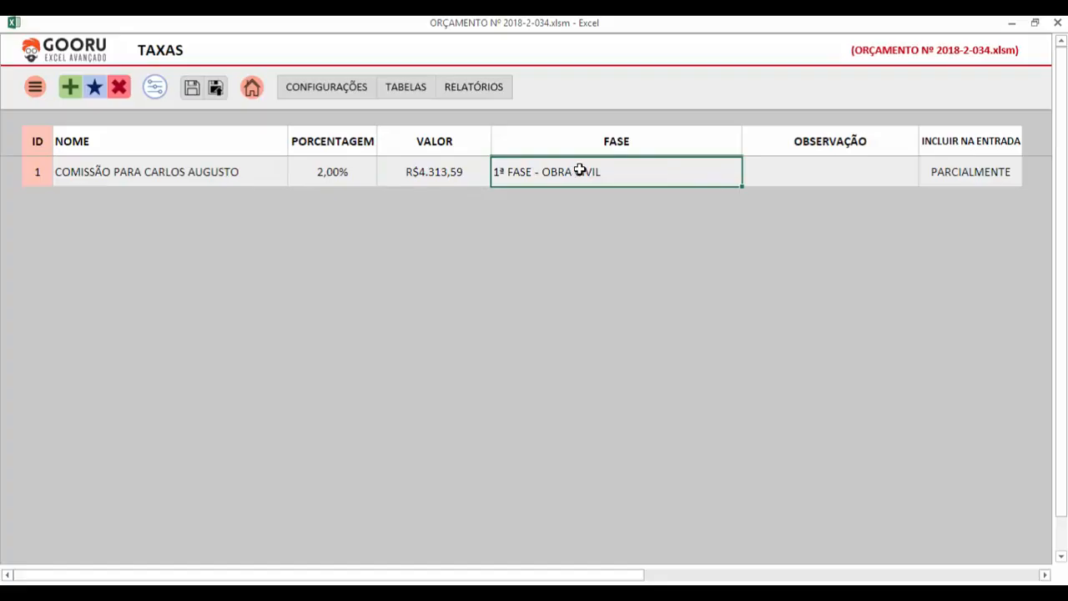
{"action": "left_click", "coordinate": [805, 175]}
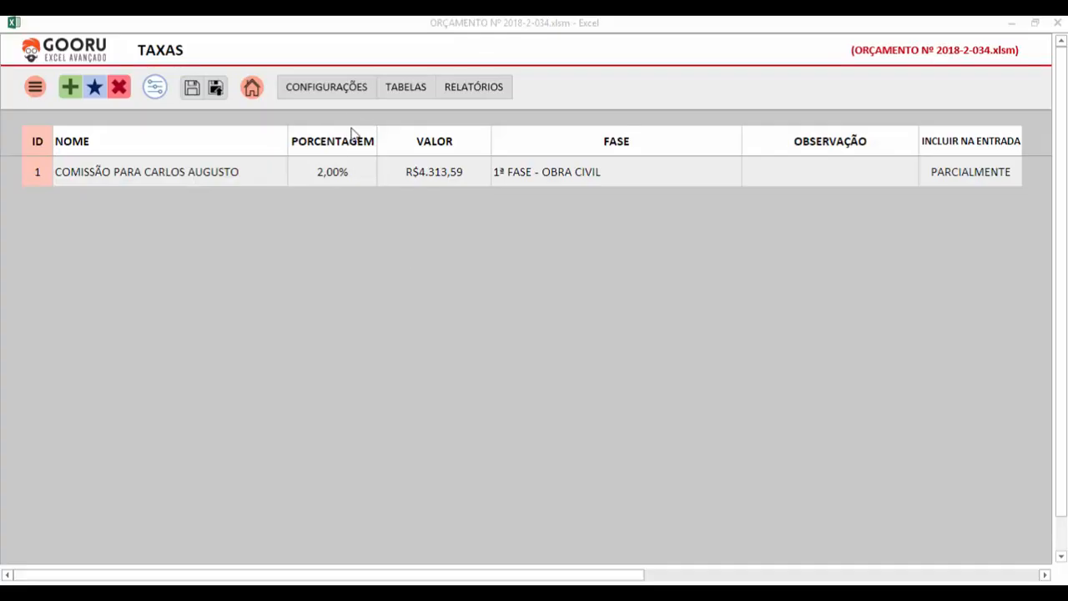
Start registering a fee for 4ª FASE - ACABAMENTO, described as Comissionamento de vendedor with a percentage of 1 and no observation
{"action": "left_click", "coordinate": [71, 91]}
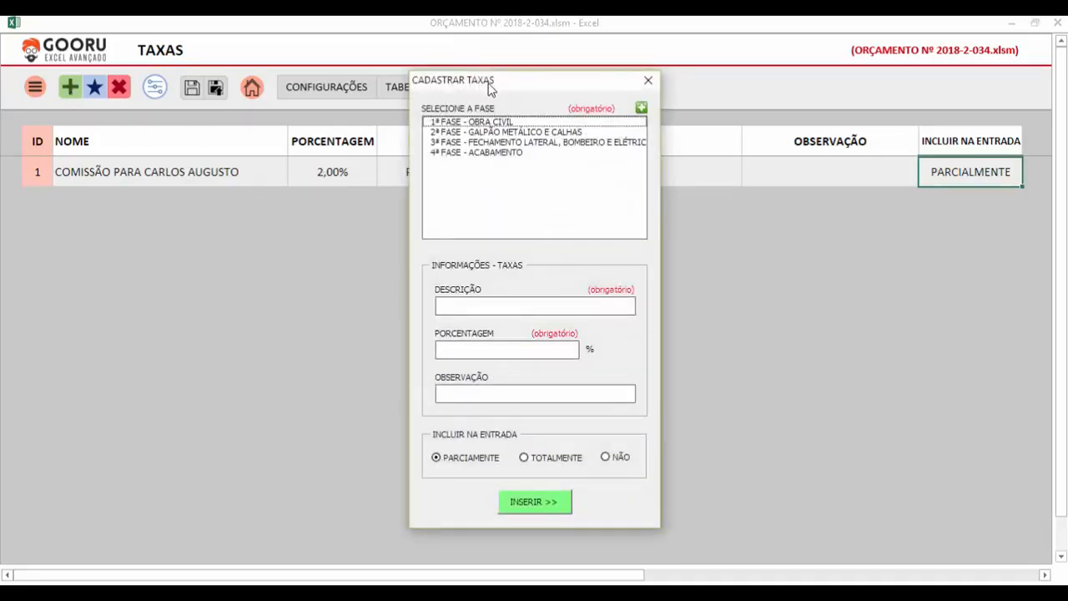
{"action": "left_click_drag", "start_coordinate": [492, 84], "coordinate": [405, 65]}
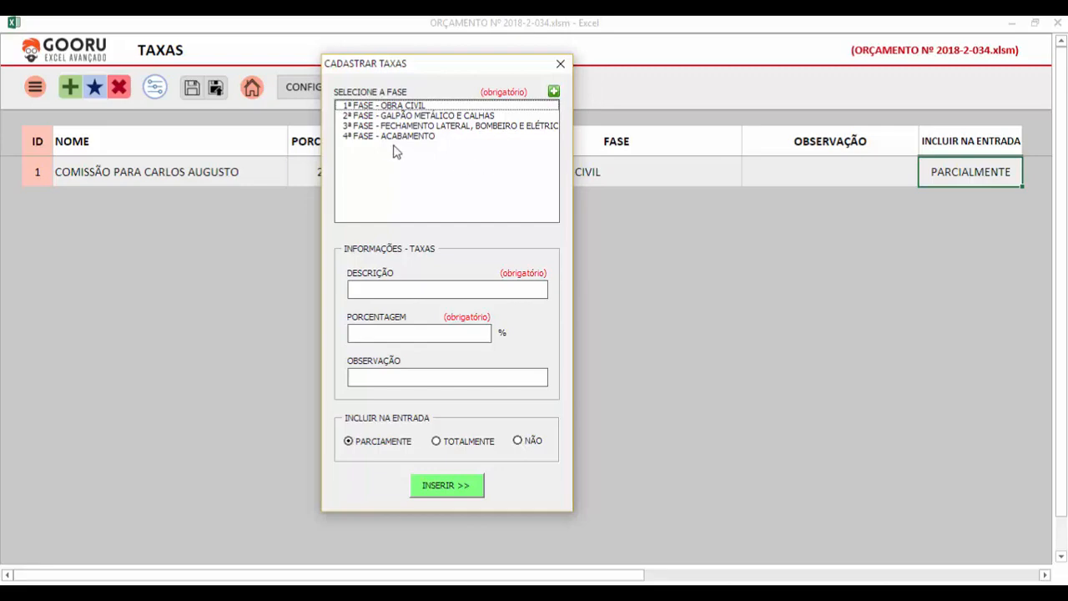
{"action": "left_click", "coordinate": [357, 138]}
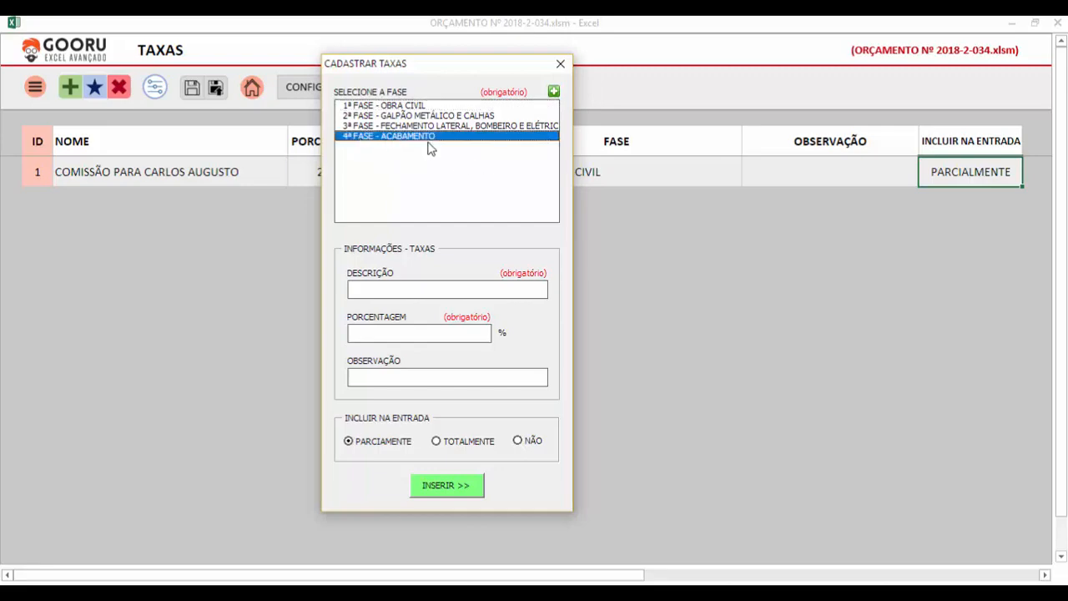
{"action": "left_click", "coordinate": [428, 289]}
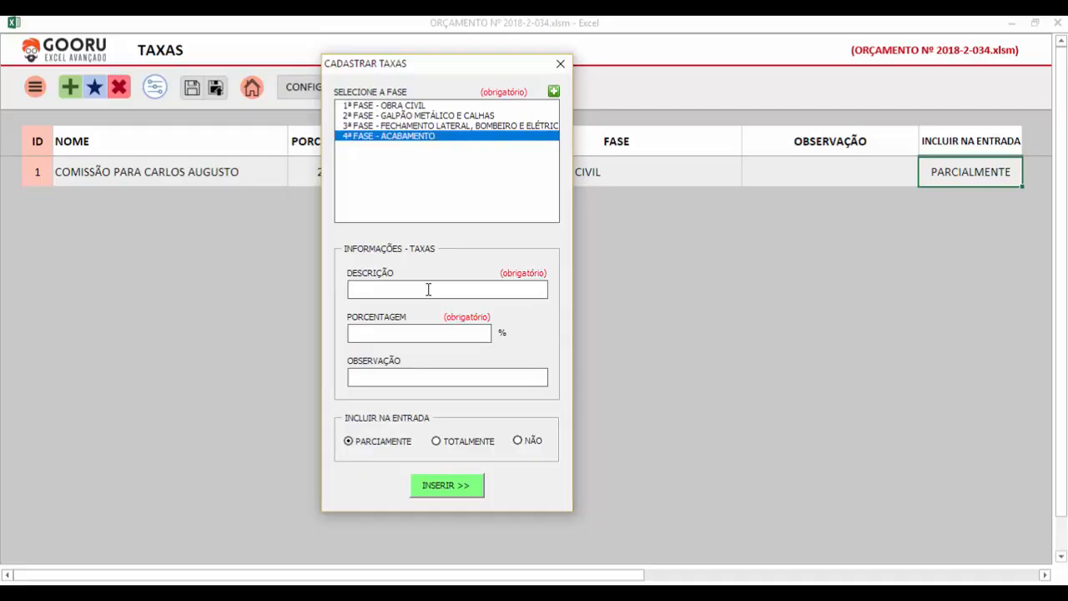
{"action": "type", "text": "Comissionamento de vendedor"}
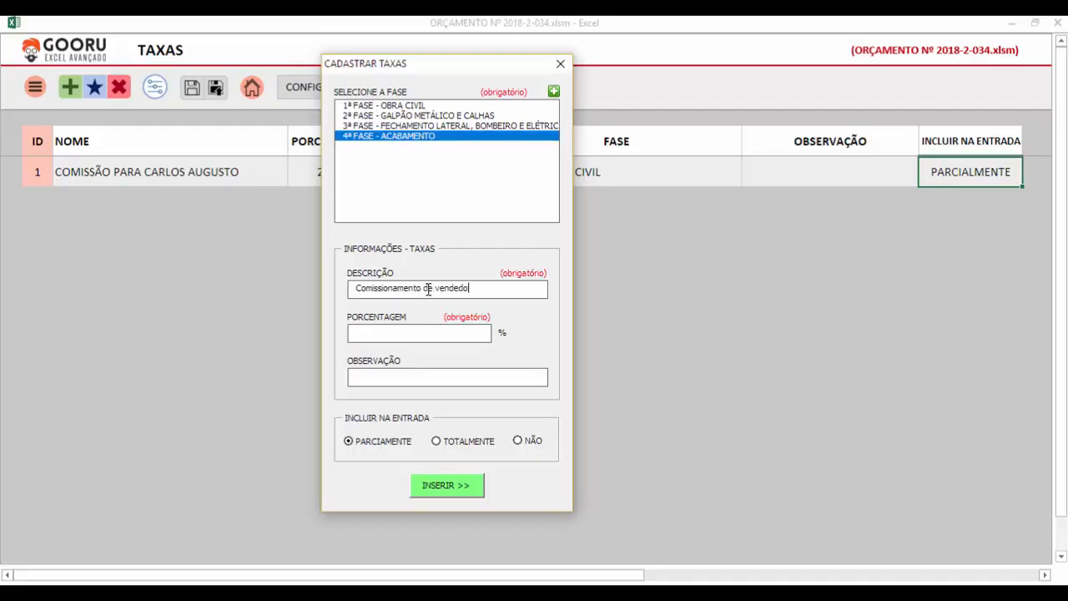
{"action": "left_click", "coordinate": [408, 333]}
{"action": "type", "text": "1"}
{"action": "left_click", "coordinate": [464, 381]}
Try the NÃO, TOTALMENTE and PARCIAMENTE options for including the new fee in the down payment (entrada)
{"action": "left_click_drag", "start_coordinate": [443, 69], "coordinate": [477, 57]}
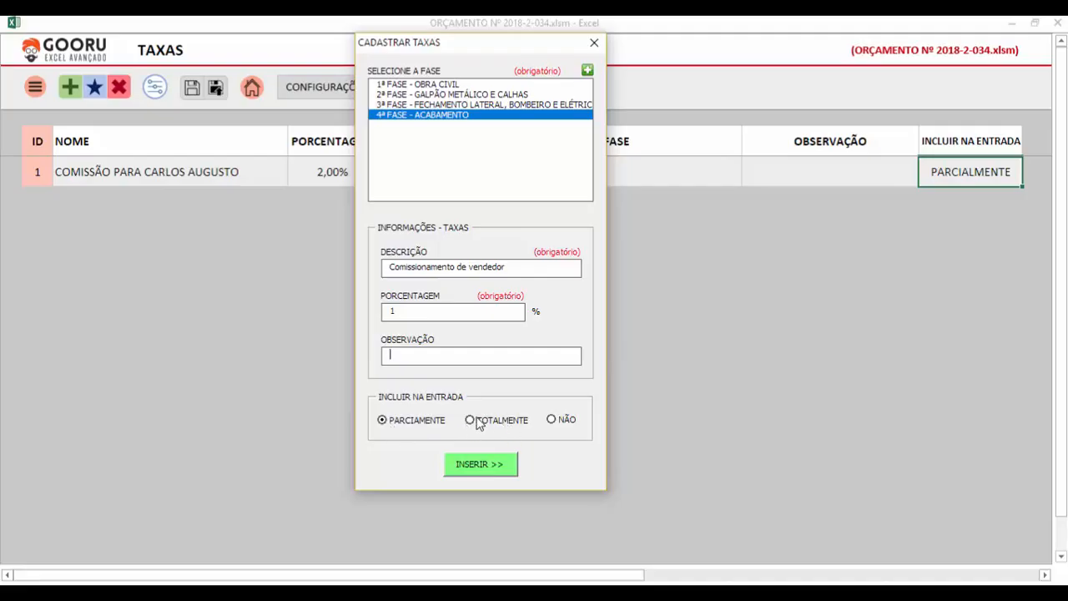
{"action": "left_click", "coordinate": [559, 418]}
{"action": "left_click", "coordinate": [488, 426]}
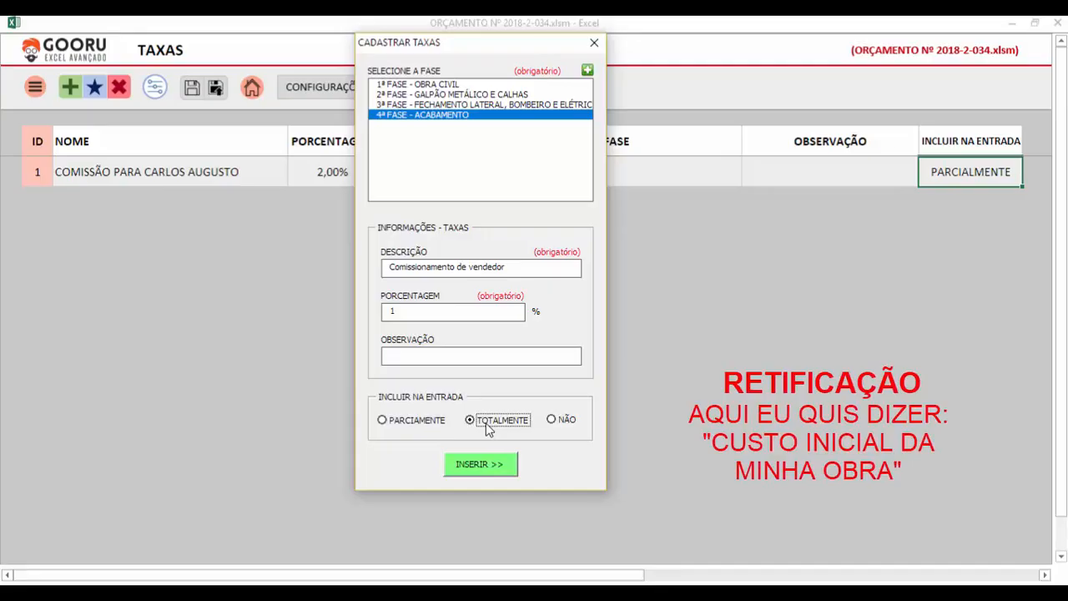
{"action": "left_click", "coordinate": [423, 421]}
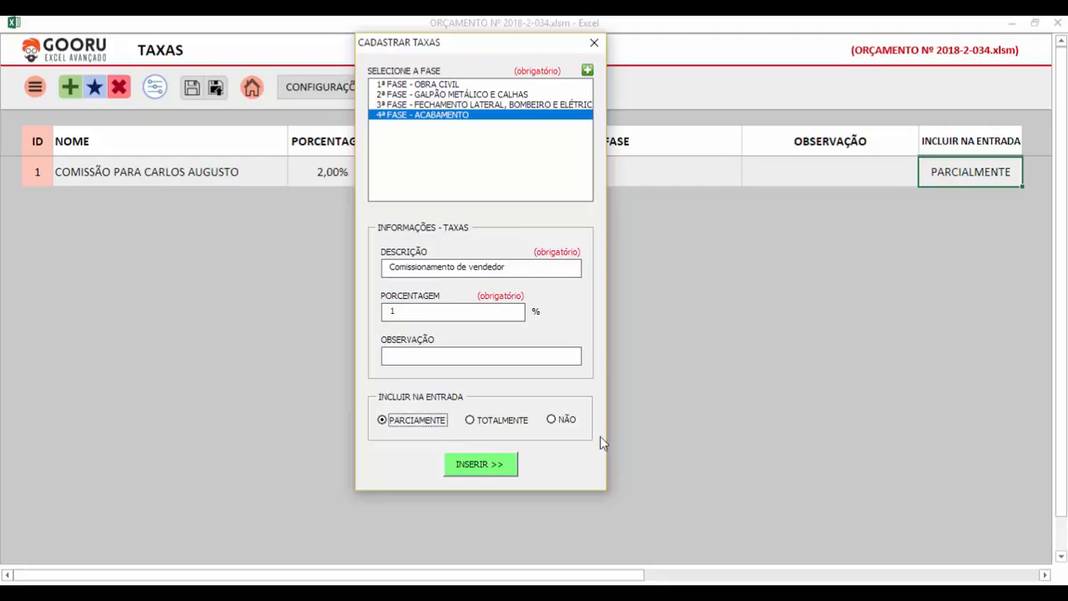
{"action": "left_click", "coordinate": [565, 418]}
{"action": "left_click", "coordinate": [497, 426]}
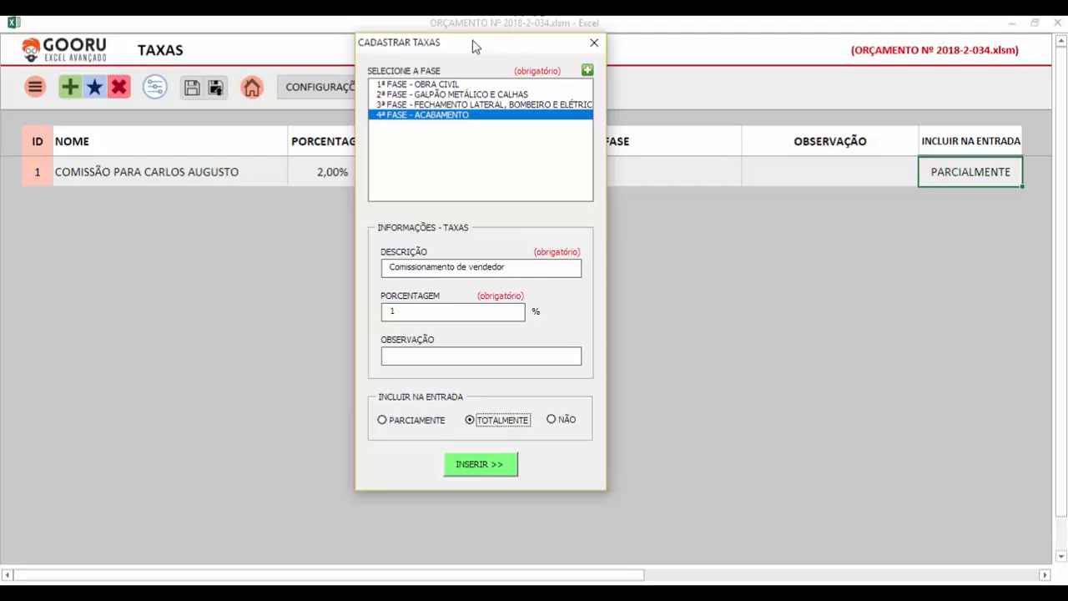
{"action": "left_click_drag", "start_coordinate": [453, 49], "coordinate": [712, 101]}
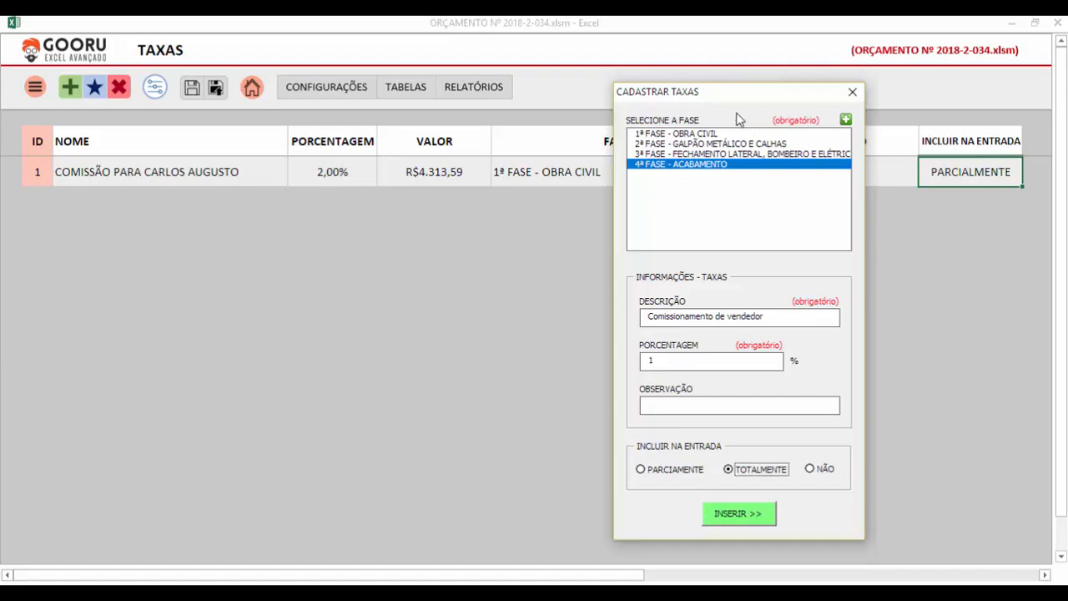
Set the fee's inclusion in the down payment to PARCIAMENTE, insert the fee and close the form
{"action": "left_click", "coordinate": [680, 471]}
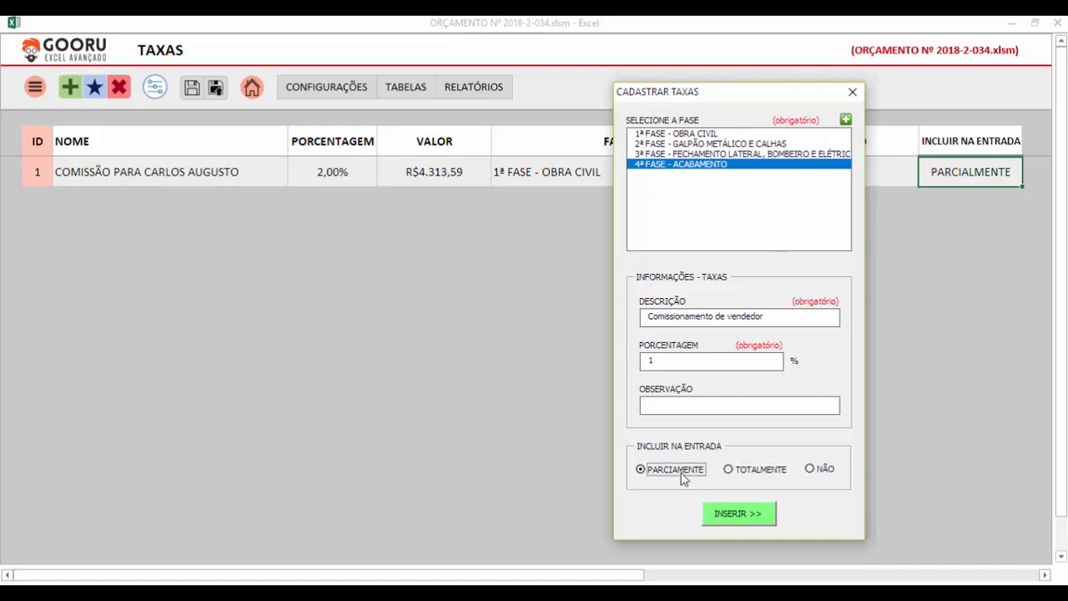
{"action": "left_click_drag", "start_coordinate": [700, 365], "coordinate": [622, 361]}
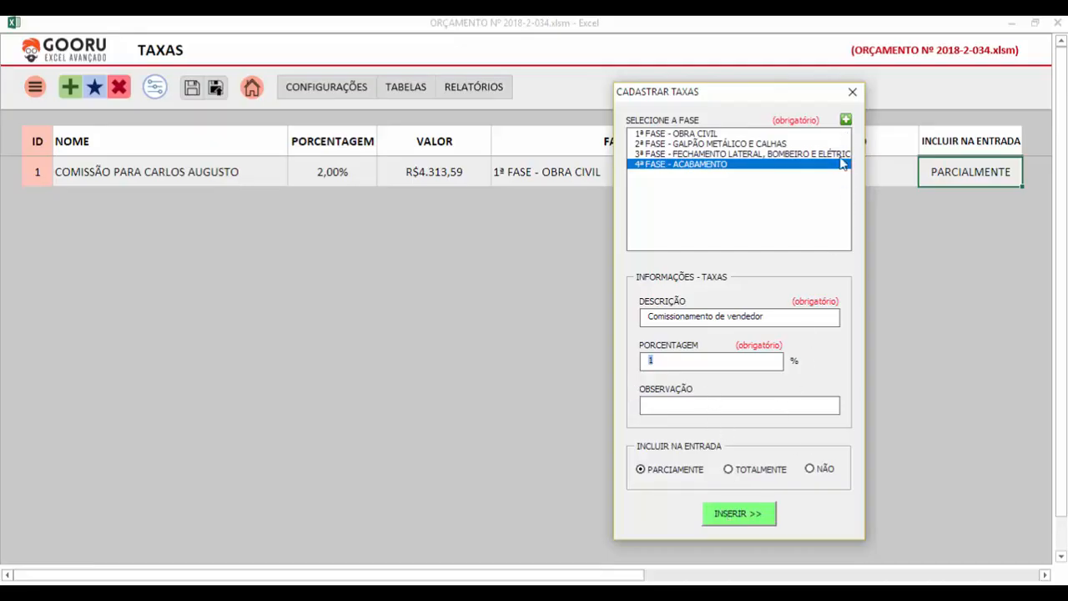
{"action": "left_click", "coordinate": [739, 514]}
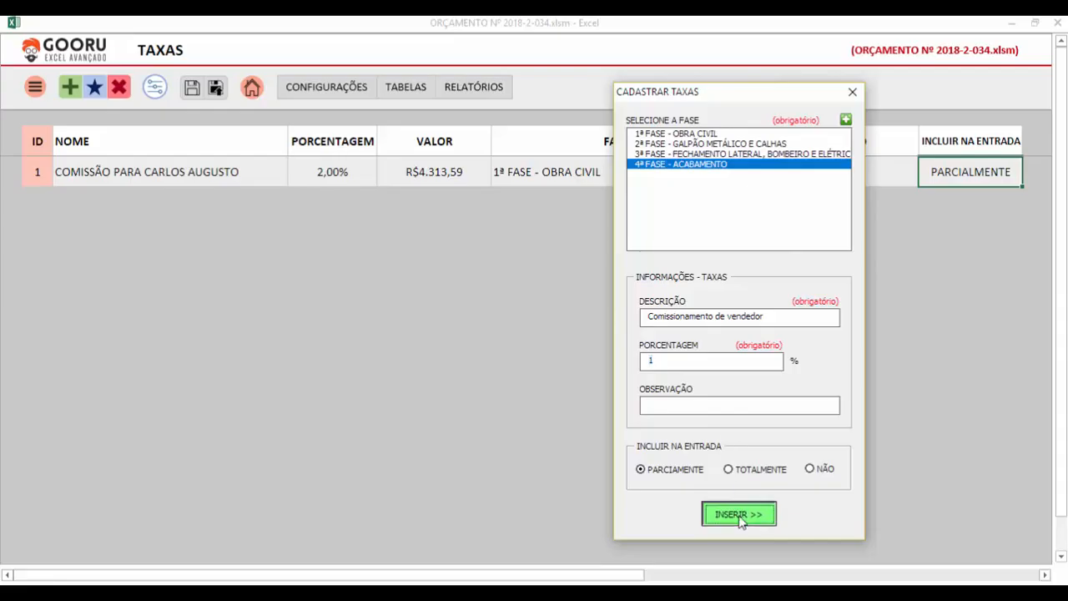
{"action": "left_click", "coordinate": [852, 93]}
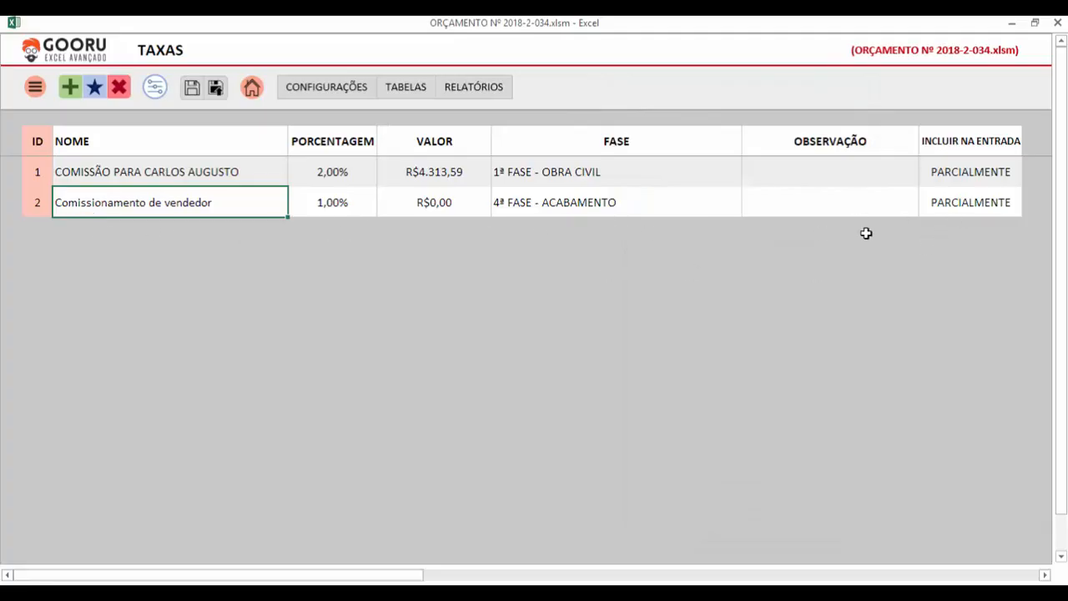
View the edit form of the Comissionamento de vendedor fee and its new-phase registration form, and close both
{"action": "left_click", "coordinate": [95, 87]}
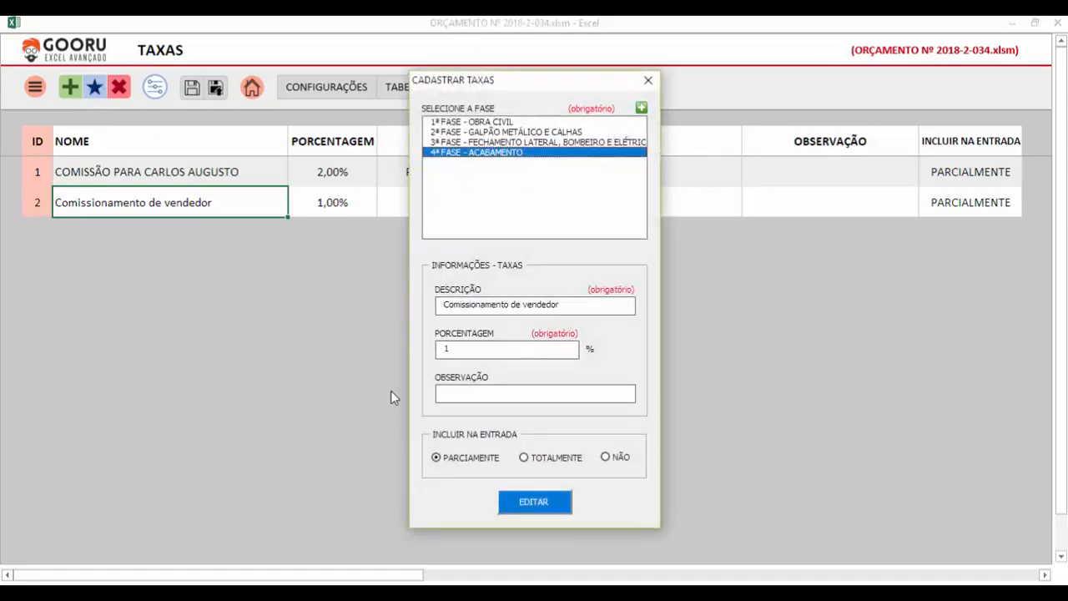
{"action": "left_click", "coordinate": [646, 115]}
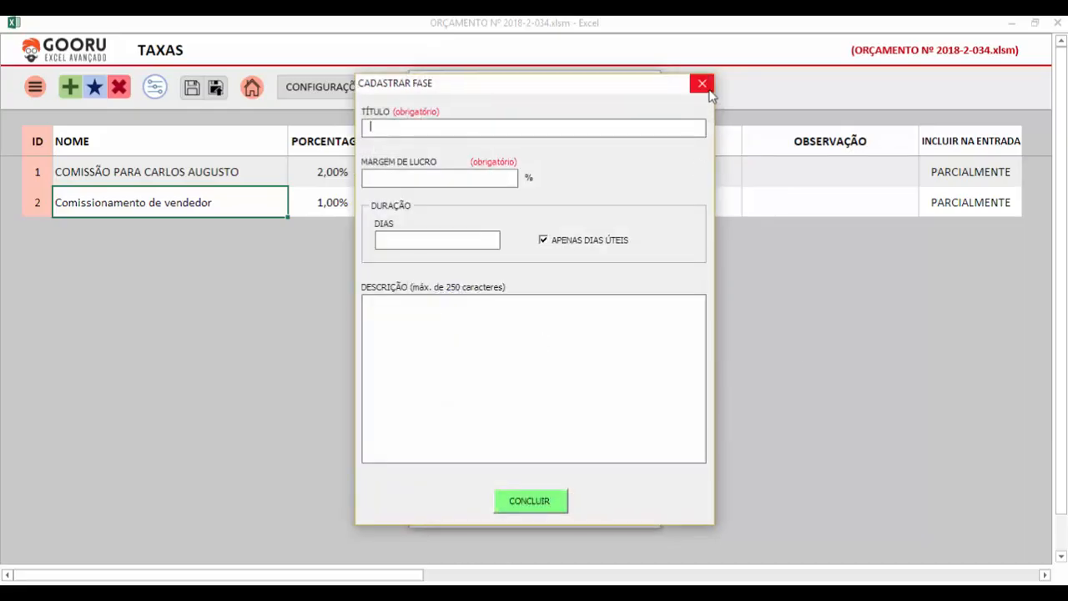
{"action": "left_click", "coordinate": [705, 86]}
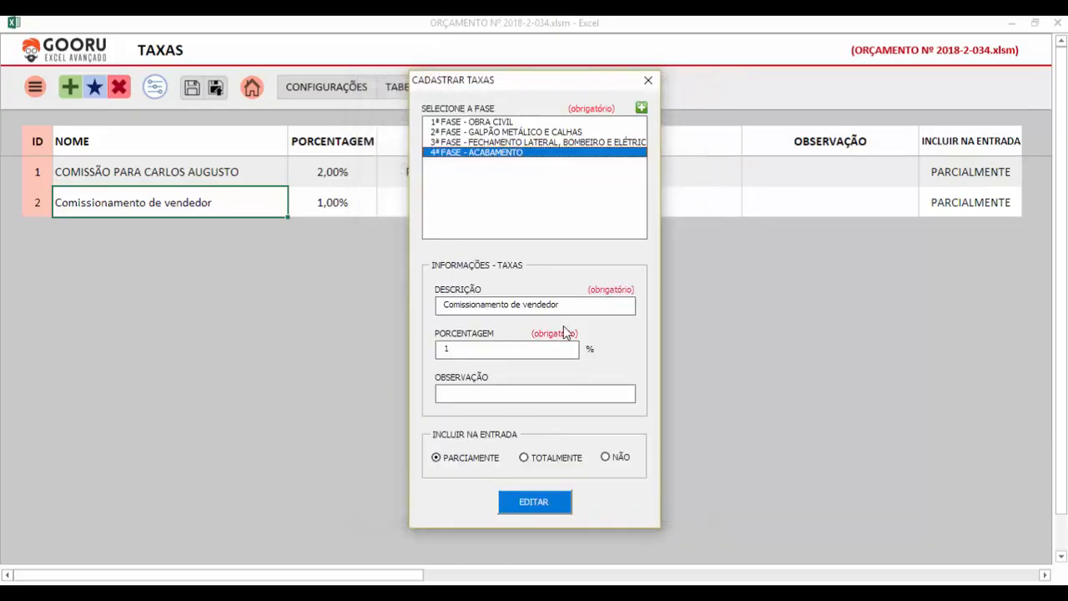
{"action": "left_click", "coordinate": [647, 81]}
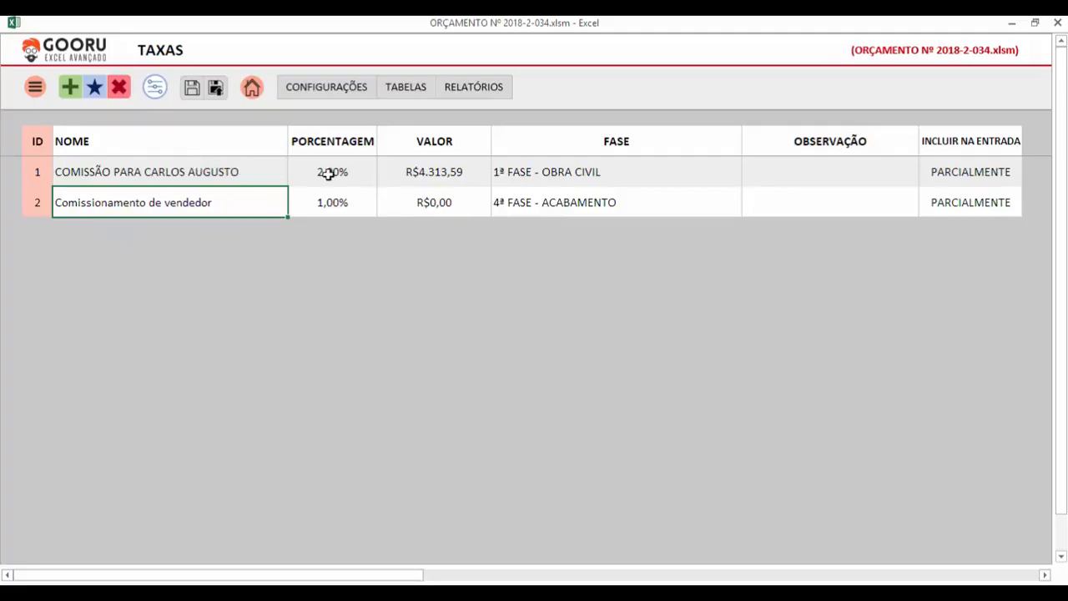
Delete the Comissionamento de vendedor fee from the TAXAS table and confirm the deletion
{"action": "left_click", "coordinate": [116, 89]}
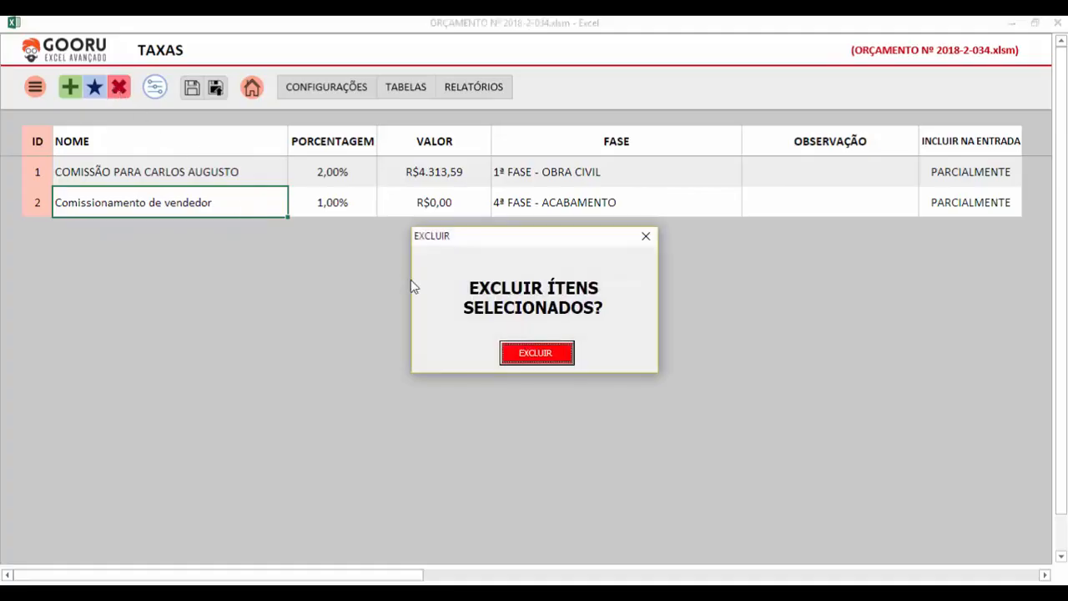
{"action": "left_click", "coordinate": [536, 353]}
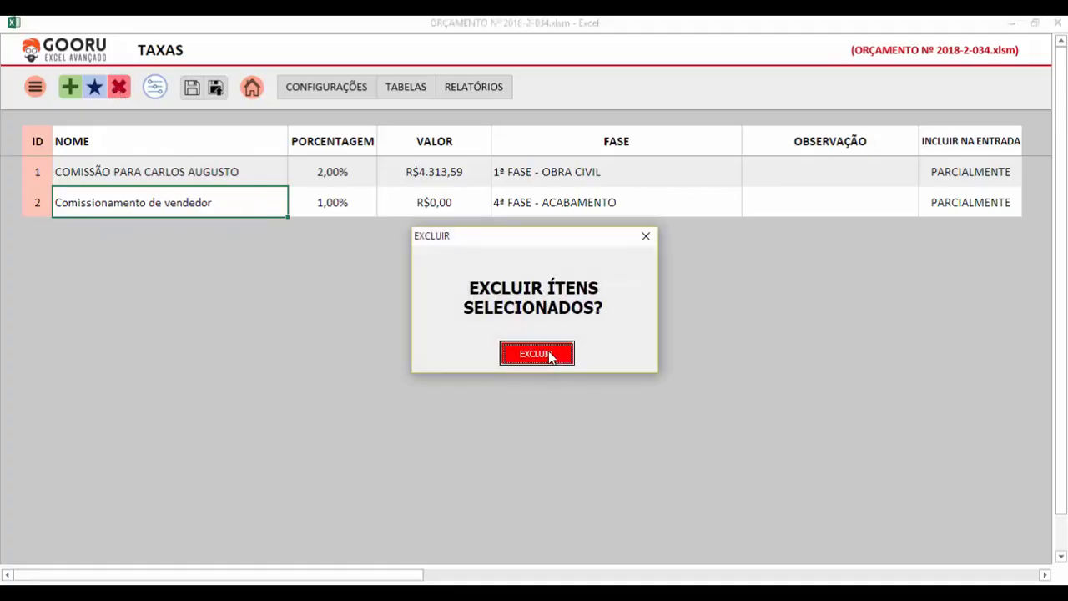
Look through the phases offered by the fee filter, including 2ª FASE and 1ª FASE - OBRA CIVIL, and close it without filtering
{"action": "left_click", "coordinate": [155, 88]}
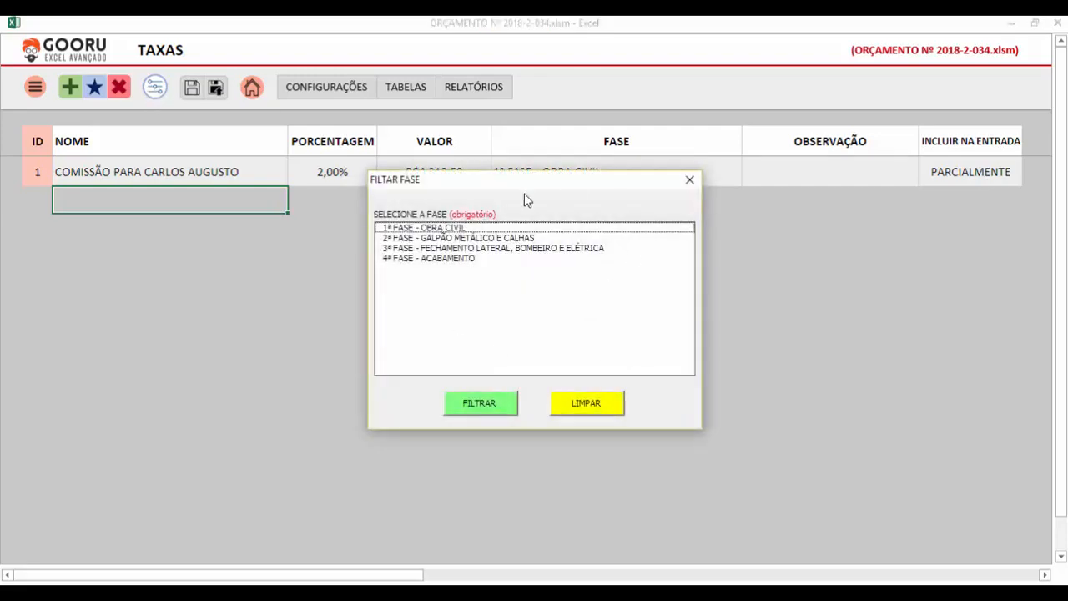
{"action": "left_click", "coordinate": [459, 238]}
{"action": "left_click", "coordinate": [462, 258]}
{"action": "left_click", "coordinate": [466, 239]}
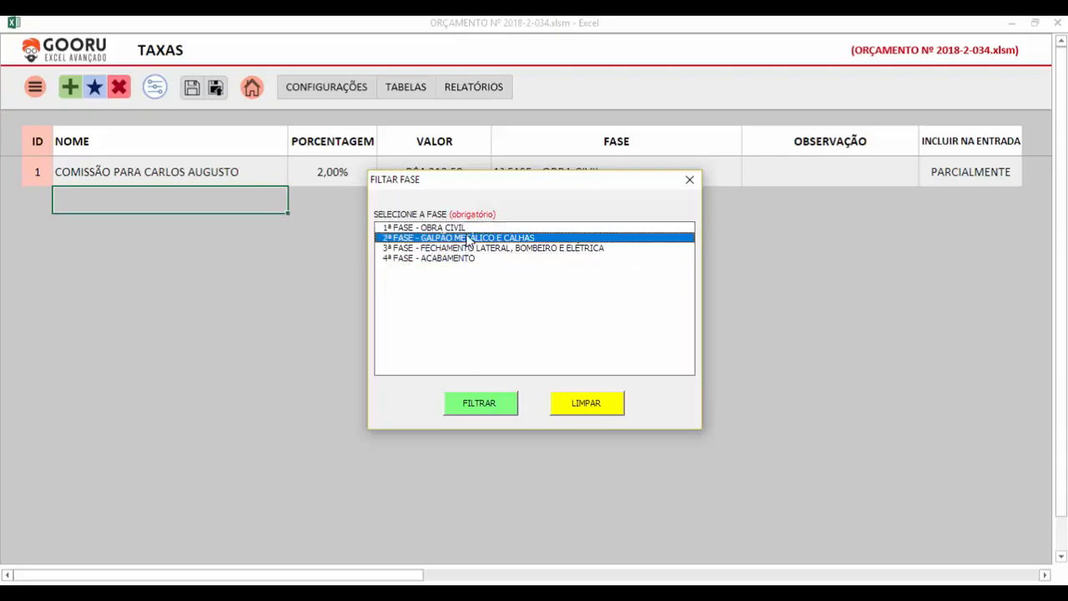
{"action": "left_click", "coordinate": [464, 229]}
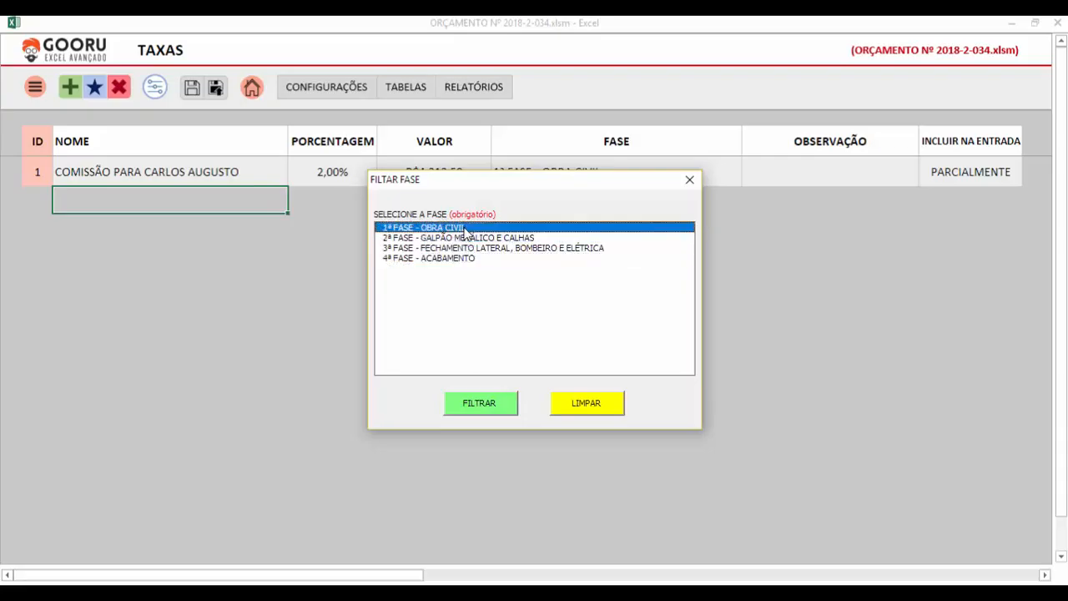
{"action": "left_click", "coordinate": [691, 182]}
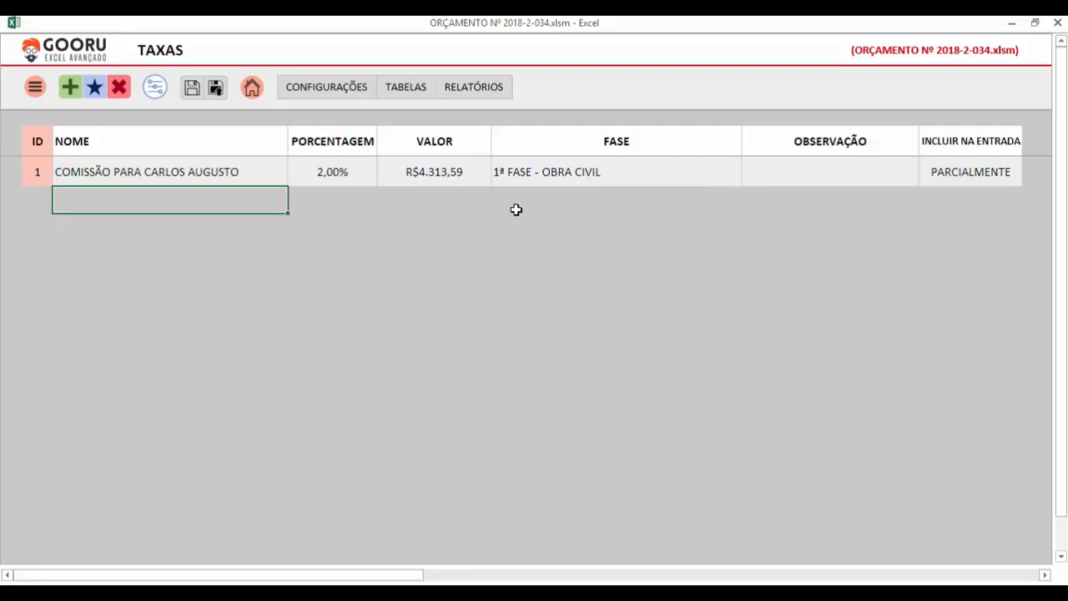
Open the 1ª FASE - OBRA CIVIL commission fee for editing and try the NÃO, TOTALMENTE and PARCIAMENTE down payment options
{"action": "left_click", "coordinate": [236, 175]}
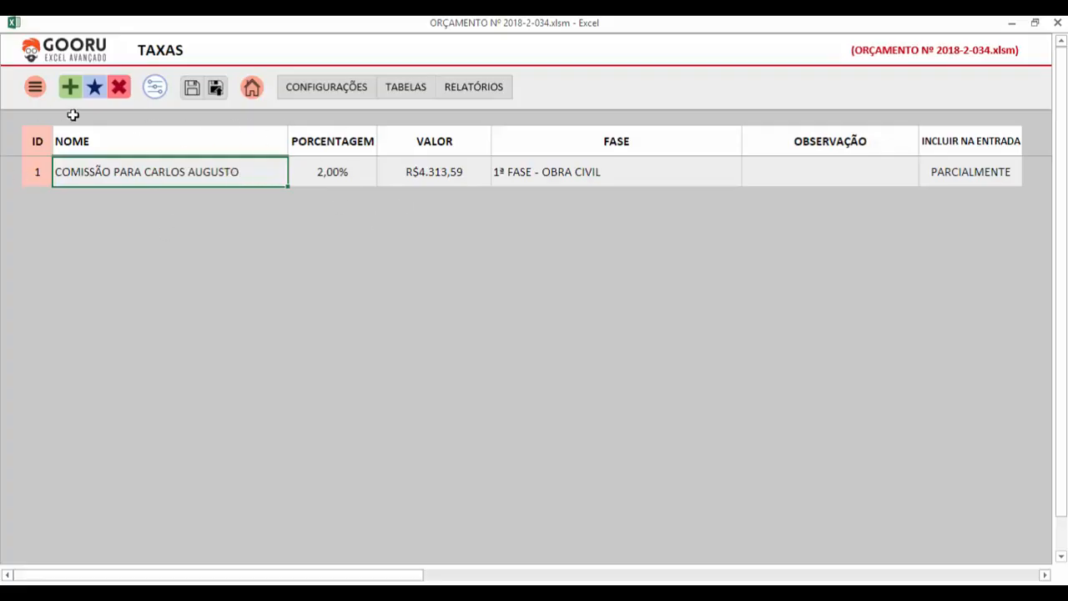
{"action": "left_click", "coordinate": [93, 86]}
{"action": "left_click_drag", "start_coordinate": [457, 83], "coordinate": [716, 69]}
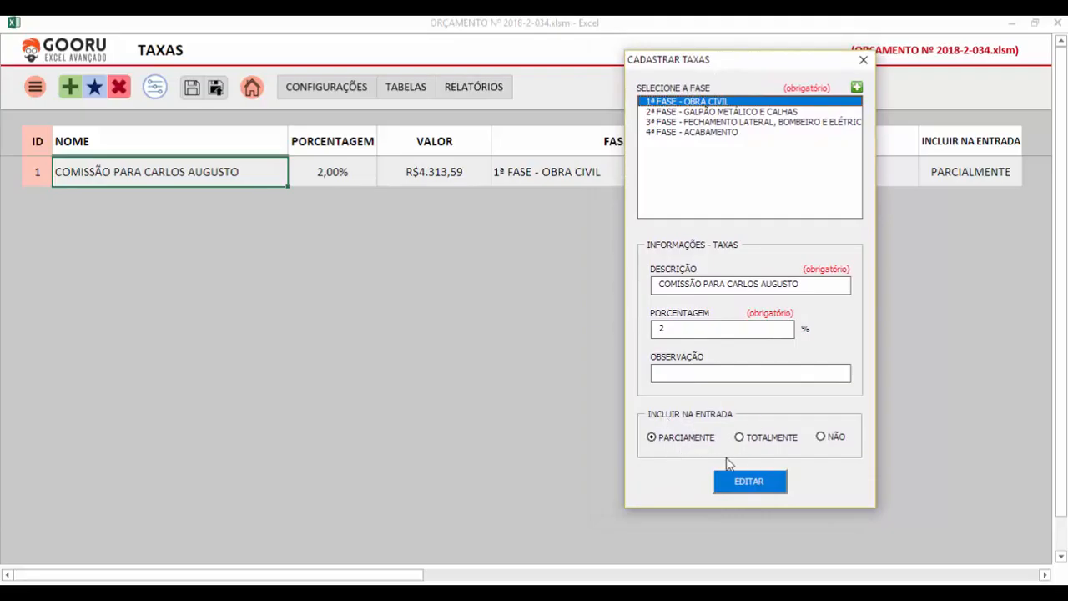
{"action": "left_click", "coordinate": [828, 440]}
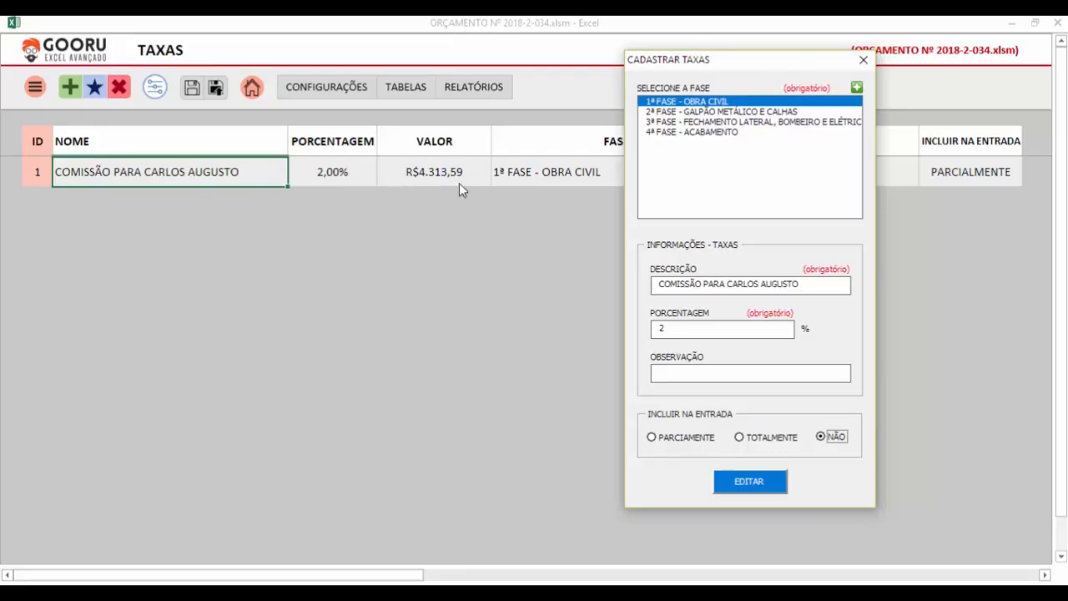
{"action": "left_click", "coordinate": [761, 441]}
{"action": "left_click", "coordinate": [691, 444]}
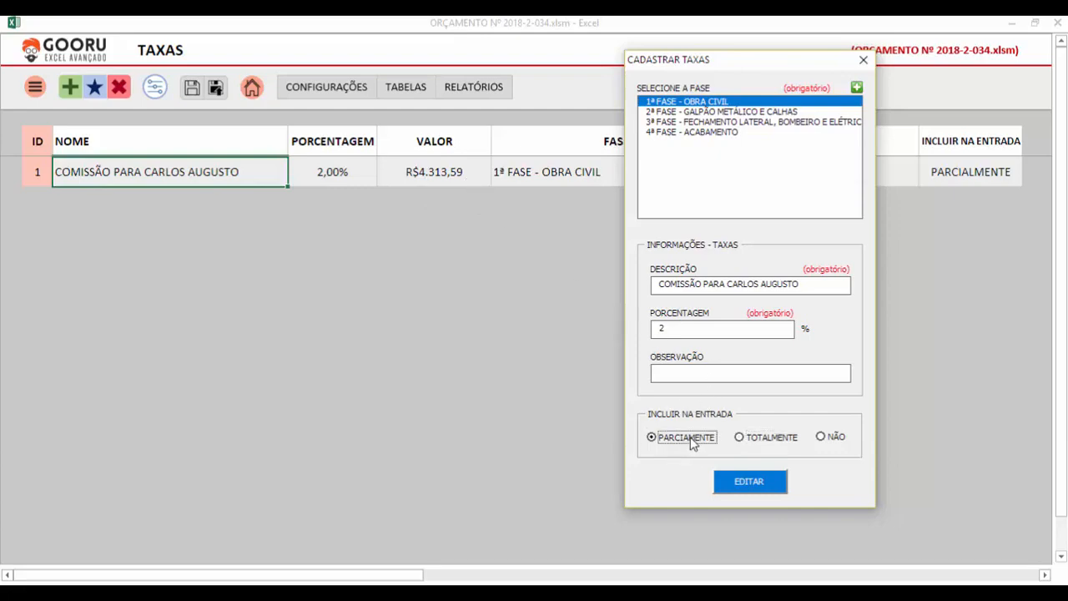